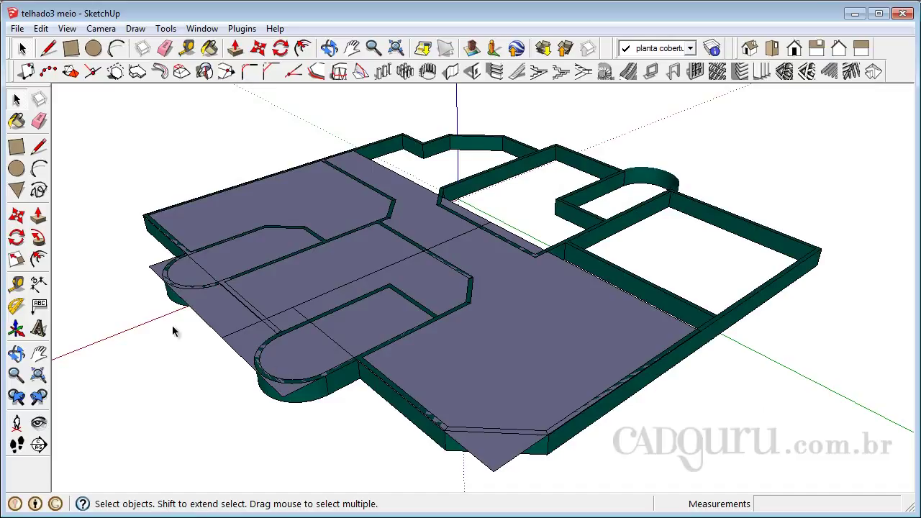
Examine the purple roof plan faces and the surrounding parapet walls from several angles.
{"action": "left_click", "coordinate": [16, 354]}
{"action": "left_click_drag", "start_coordinate": [187, 377], "coordinate": [271, 376]}
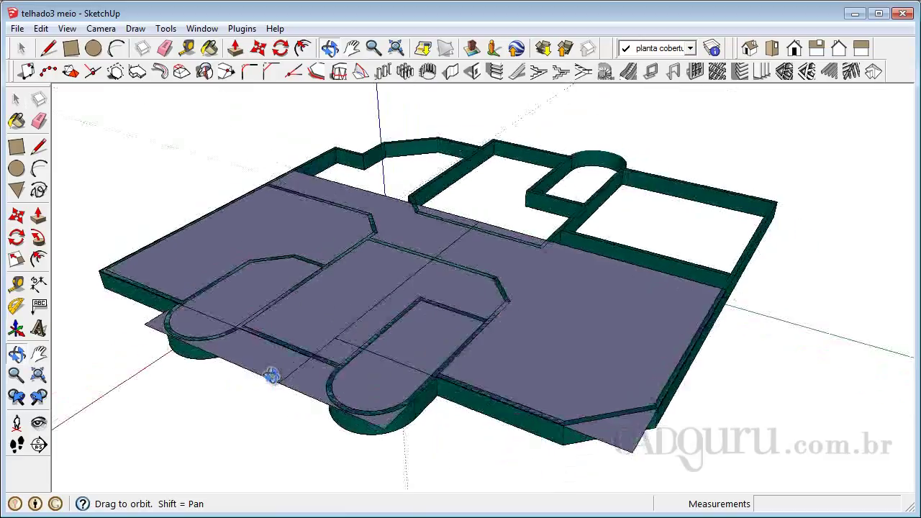
{"action": "scroll", "coordinate": [389, 329], "scroll_direction": "up", "scroll_amount": 2}
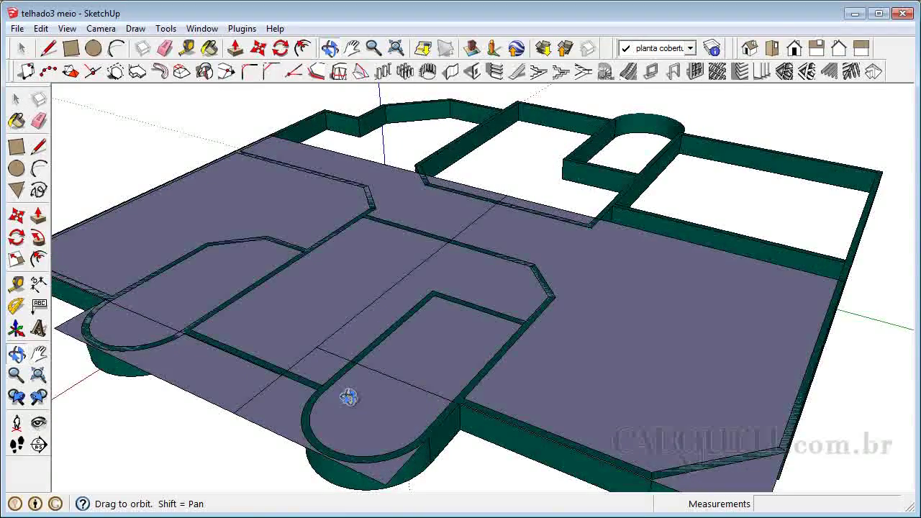
{"action": "scroll", "coordinate": [496, 315], "scroll_direction": "down", "scroll_amount": 2}
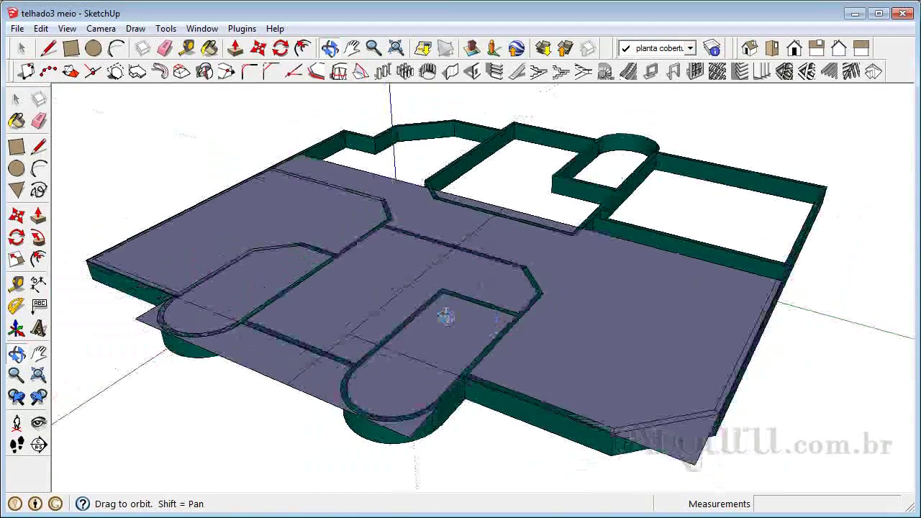
{"action": "scroll", "coordinate": [181, 266], "scroll_direction": "up", "scroll_amount": 2}
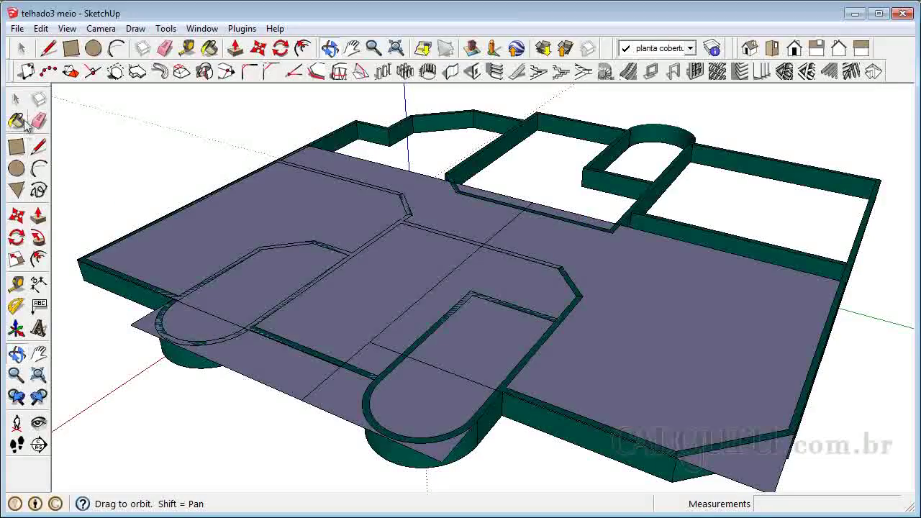
{"action": "left_click_drag", "start_coordinate": [407, 295], "coordinate": [366, 350]}
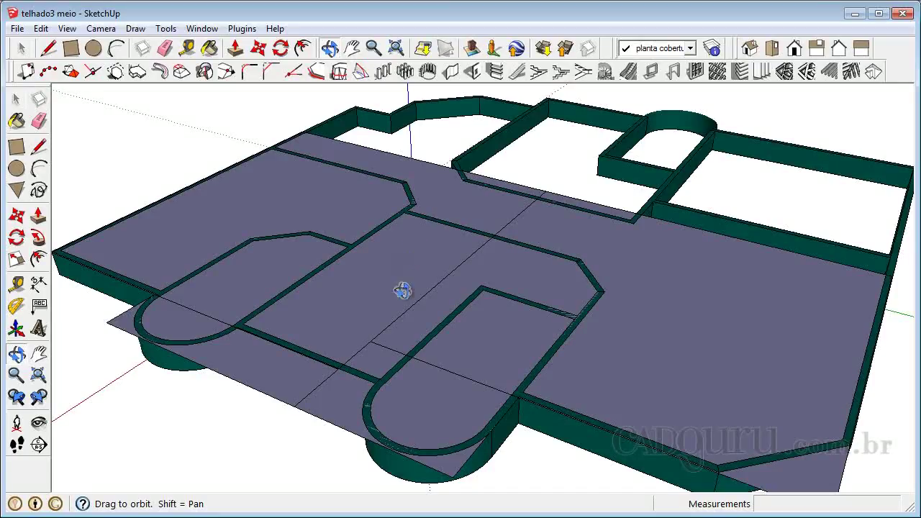
{"action": "scroll", "coordinate": [493, 266], "scroll_direction": "down", "scroll_amount": 2}
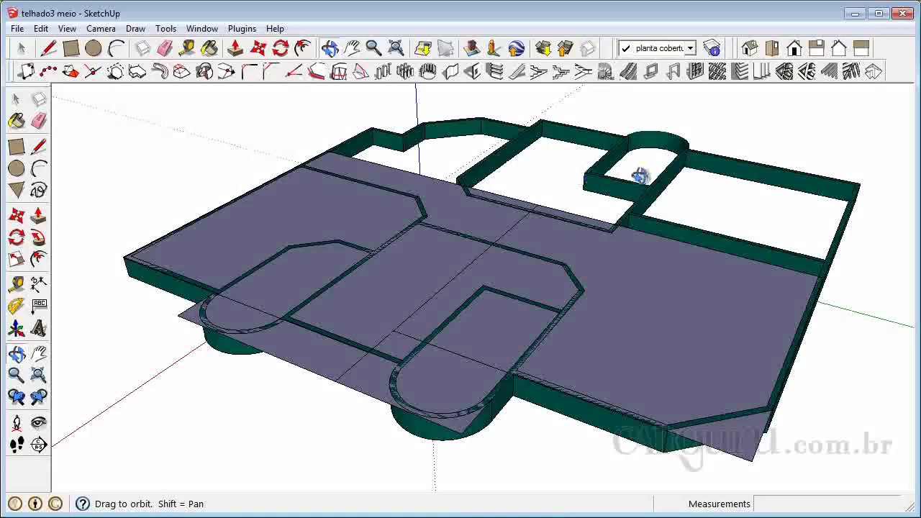
{"action": "scroll", "coordinate": [483, 324], "scroll_direction": "up", "scroll_amount": 2}
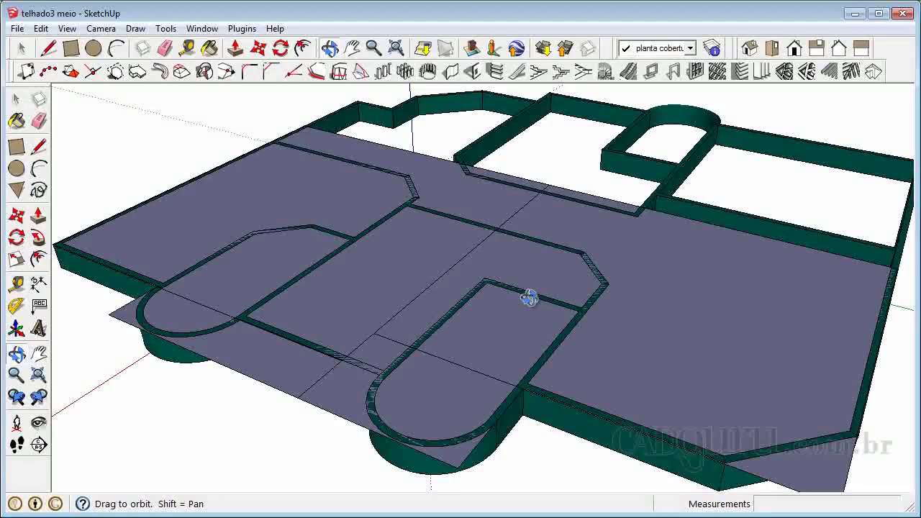
{"action": "scroll", "coordinate": [482, 234], "scroll_direction": "down", "scroll_amount": 1}
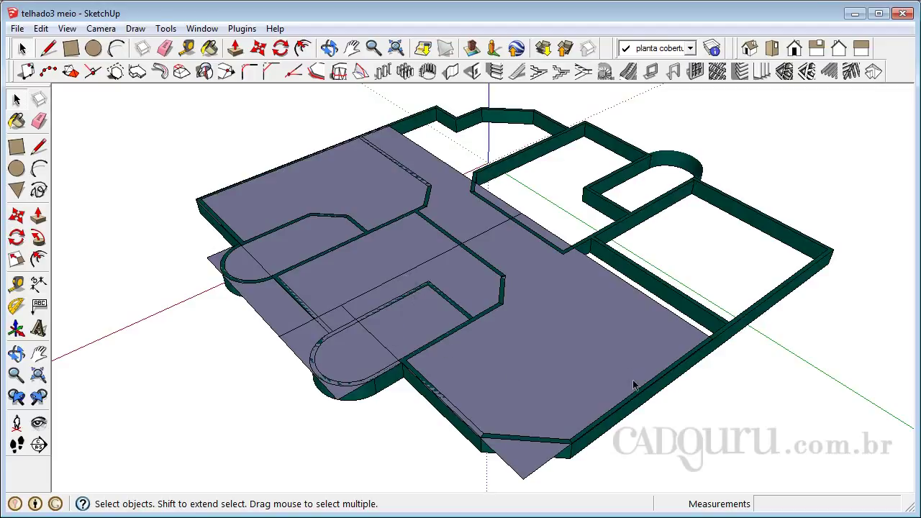
Open the roof plan group for editing, inspect its outer edges one by one, and close the group.
{"action": "left_click", "coordinate": [301, 363]}
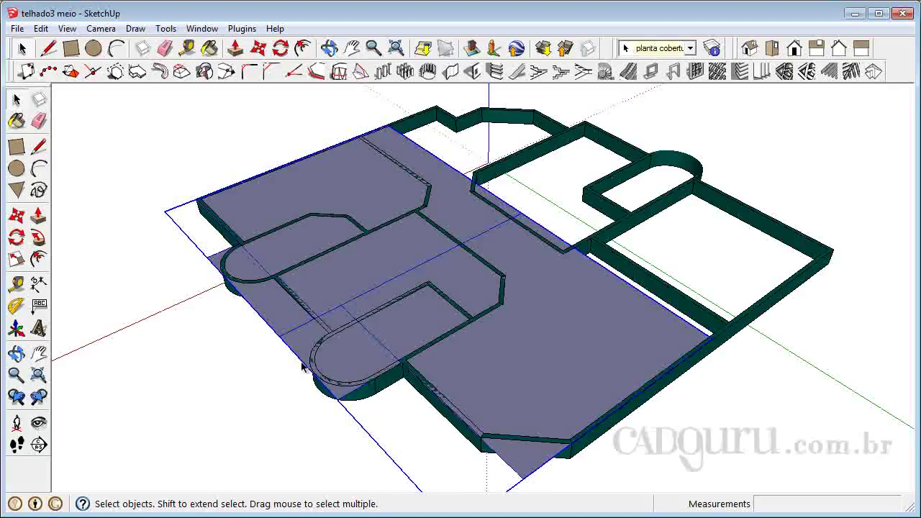
{"action": "triple_click", "coordinate": [302, 362]}
{"action": "left_click", "coordinate": [303, 364]}
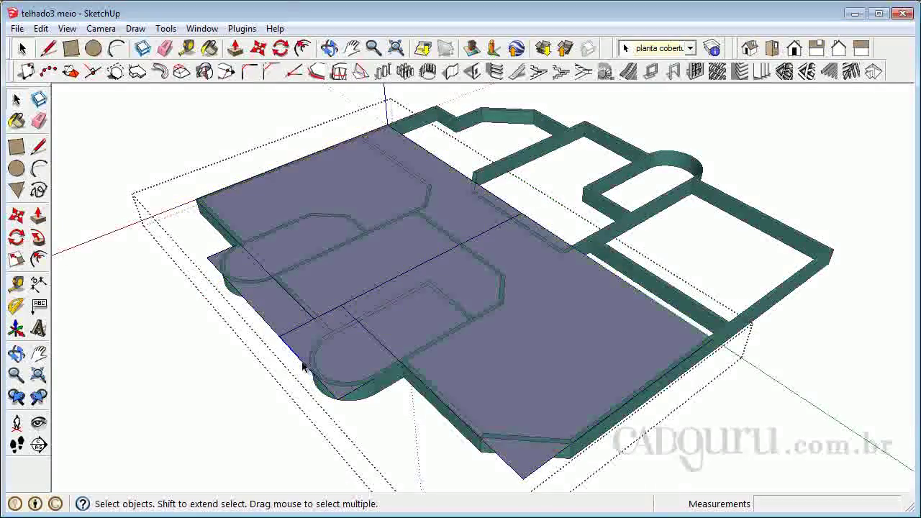
{"action": "left_click", "coordinate": [386, 373]}
{"action": "left_click", "coordinate": [455, 415]}
{"action": "left_click", "coordinate": [586, 433], "text": "shift"}
{"action": "left_click", "coordinate": [622, 283]}
{"action": "left_click", "coordinate": [444, 162]}
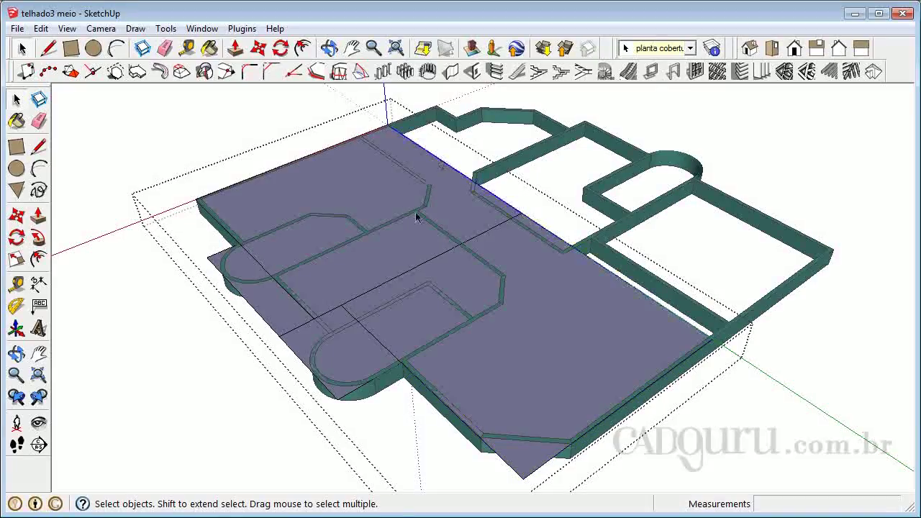
{"action": "left_click", "coordinate": [234, 188]}
{"action": "left_click", "coordinate": [221, 229]}
{"action": "left_click", "coordinate": [162, 356]}
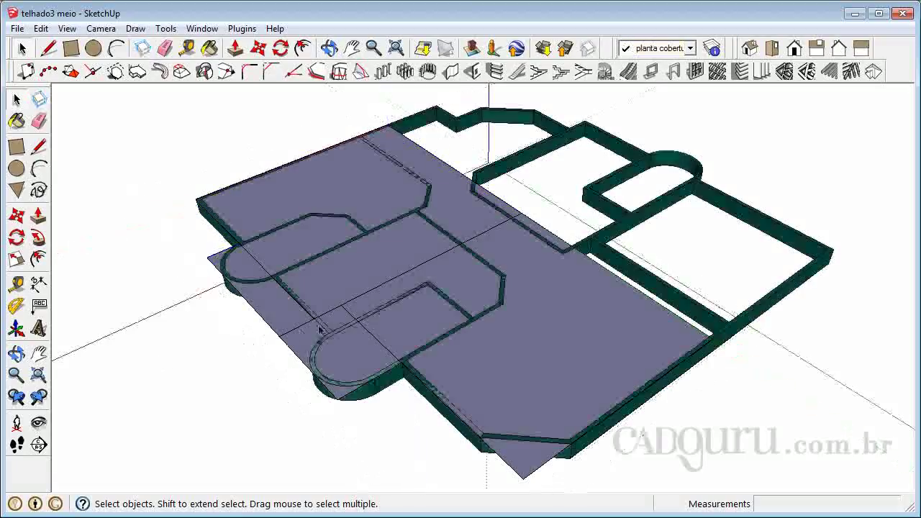
Reopen the roof plan group and select its largest face to check that area's outline.
{"action": "scroll", "coordinate": [344, 334], "scroll_direction": "up", "scroll_amount": 1}
{"action": "scroll", "coordinate": [487, 346], "scroll_direction": "up", "scroll_amount": 1}
{"action": "scroll", "coordinate": [482, 345], "scroll_direction": "up", "scroll_amount": 1}
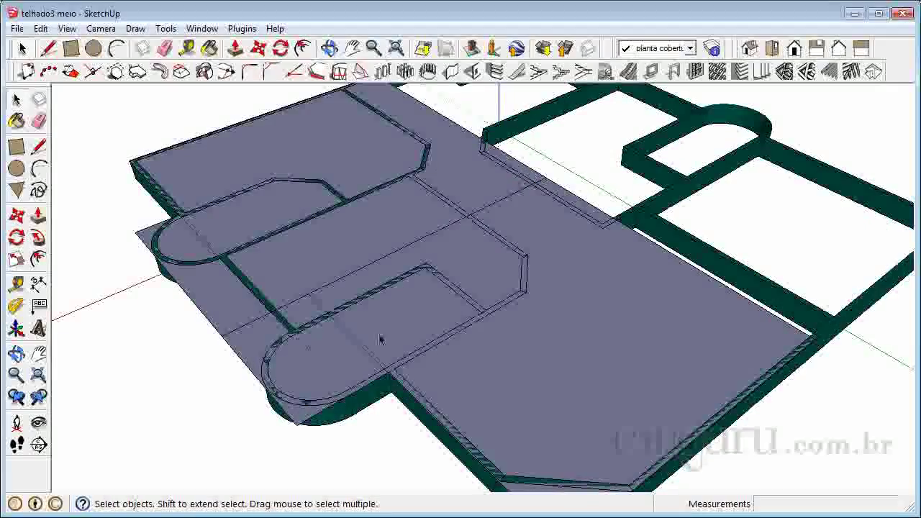
{"action": "scroll", "coordinate": [312, 366], "scroll_direction": "up", "scroll_amount": 2}
{"action": "double_click", "coordinate": [310, 366]}
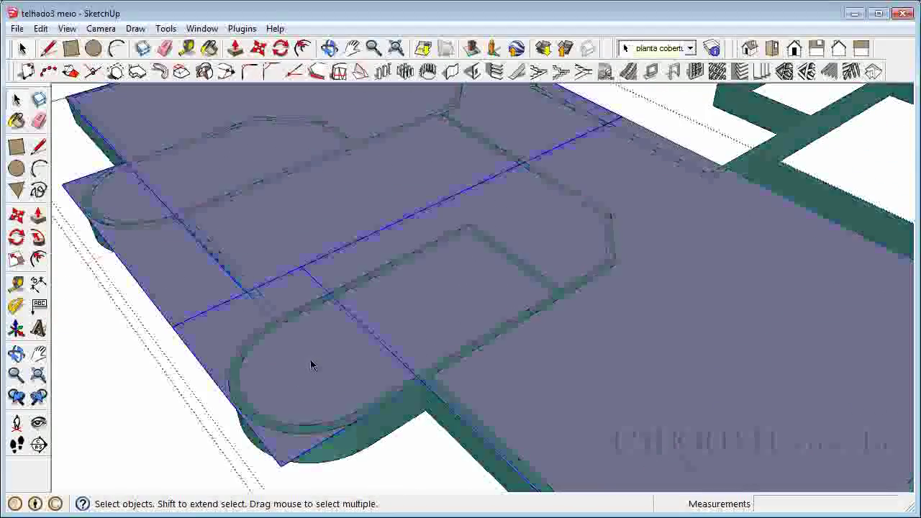
{"action": "left_click", "coordinate": [311, 364]}
{"action": "left_click", "coordinate": [473, 308]}
{"action": "scroll", "coordinate": [427, 258], "scroll_direction": "down", "scroll_amount": 2}
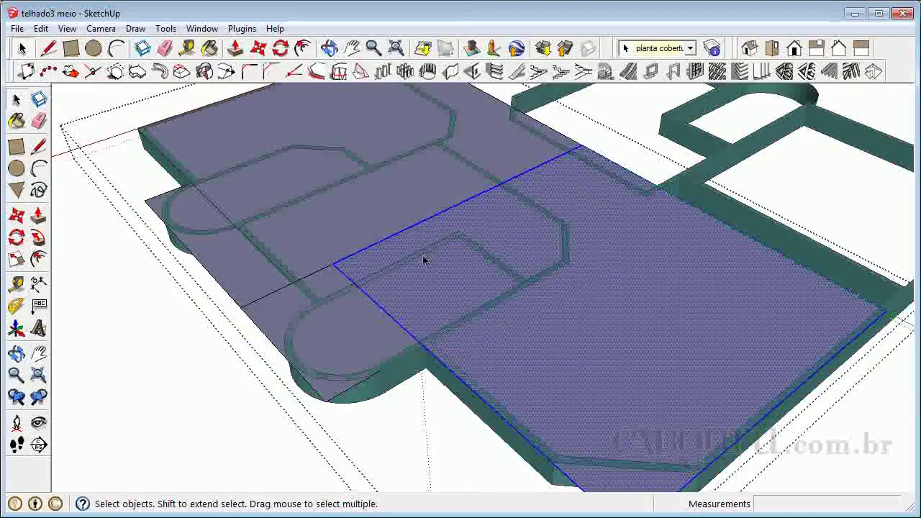
{"action": "scroll", "coordinate": [547, 292], "scroll_direction": "up", "scroll_amount": 1}
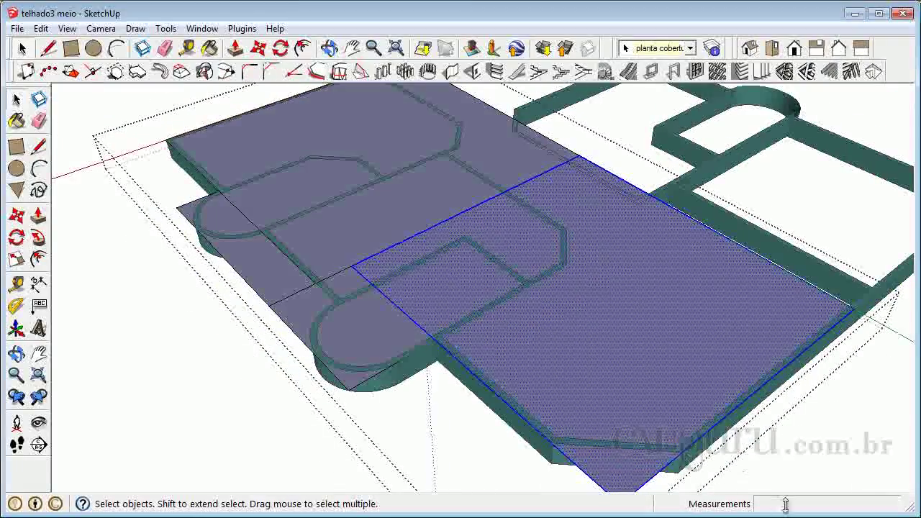
{"action": "scroll", "coordinate": [769, 485], "scroll_direction": "up", "scroll_amount": 1}
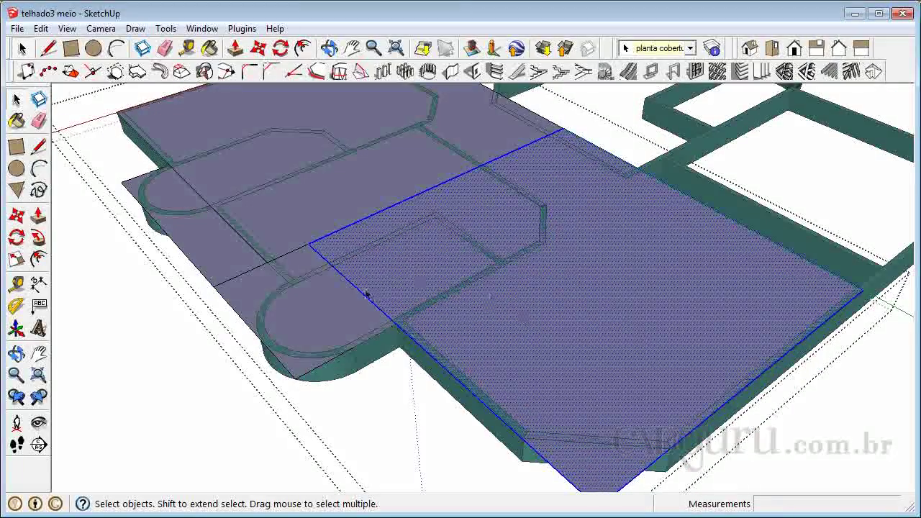
Check the extents of the small corner face, the other large face and the narrow strip one at a time, and close the group.
{"action": "left_click", "coordinate": [340, 327]}
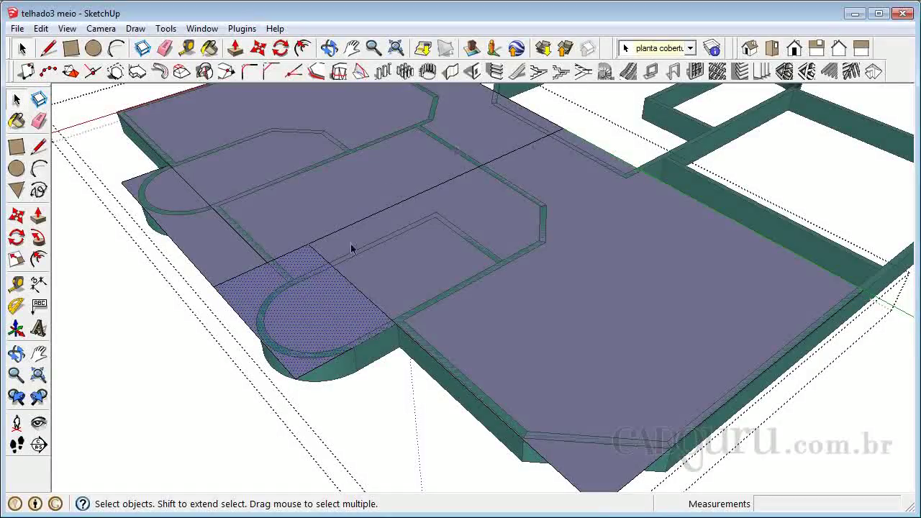
{"action": "left_click", "coordinate": [285, 322]}
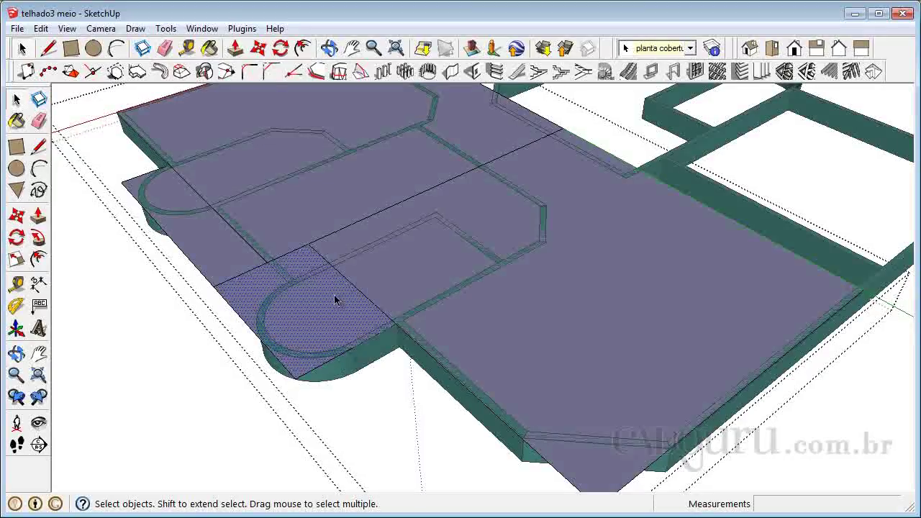
{"action": "left_click", "coordinate": [408, 256]}
{"action": "left_click", "coordinate": [308, 309]}
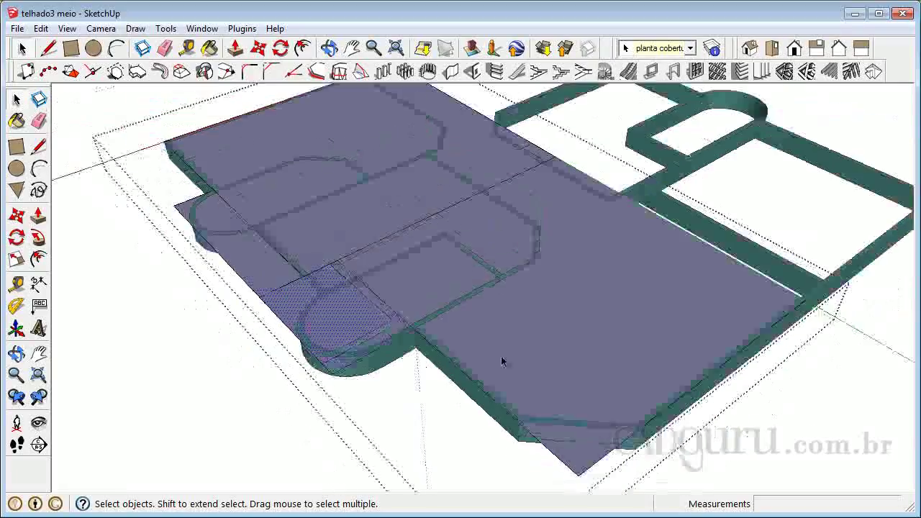
{"action": "scroll", "coordinate": [502, 360], "scroll_direction": "down", "scroll_amount": 3}
{"action": "scroll", "coordinate": [328, 125], "scroll_direction": "up", "scroll_amount": 3}
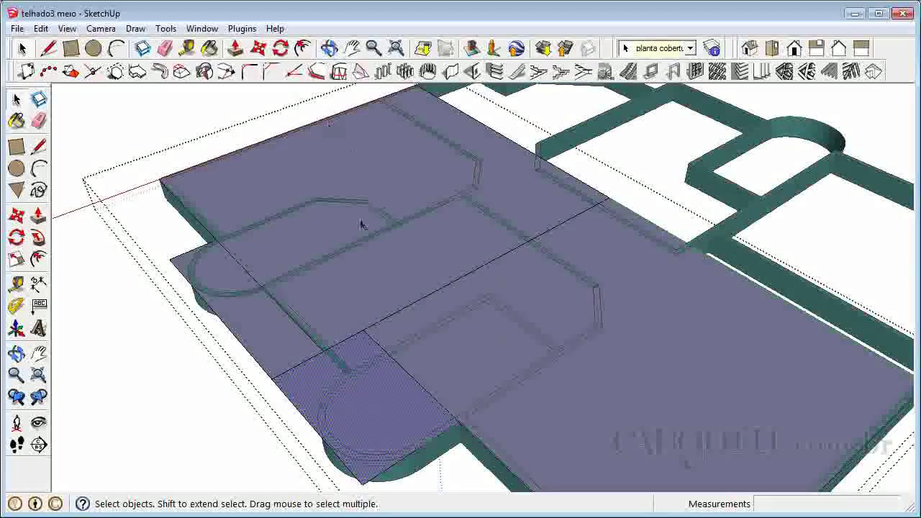
{"action": "left_click", "coordinate": [346, 286]}
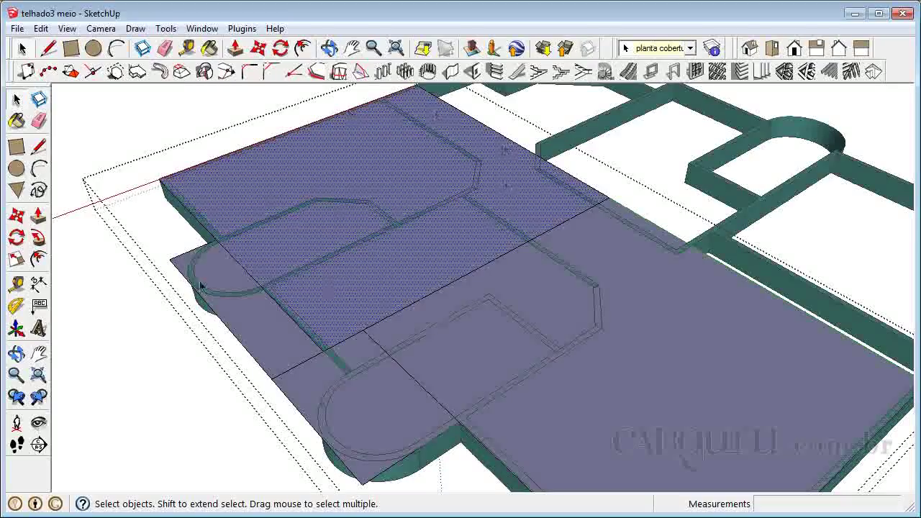
{"action": "left_click", "coordinate": [181, 259]}
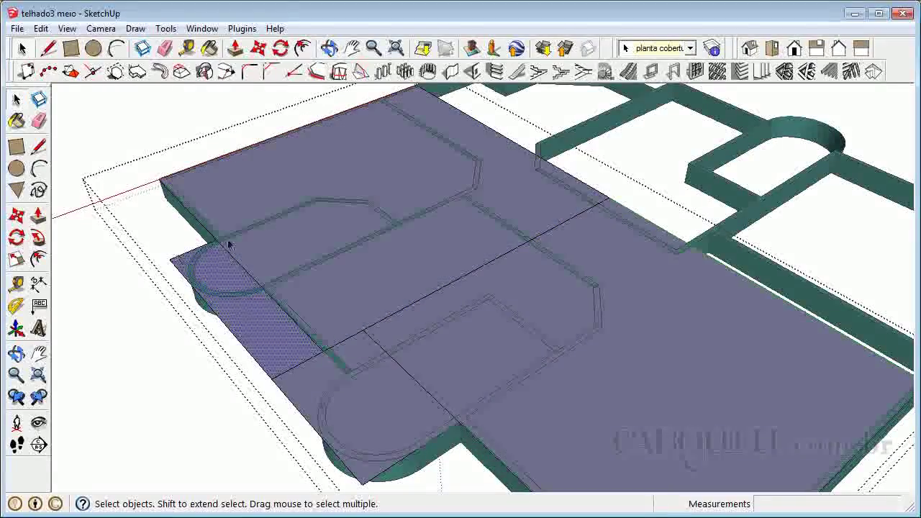
{"action": "left_click", "coordinate": [360, 299]}
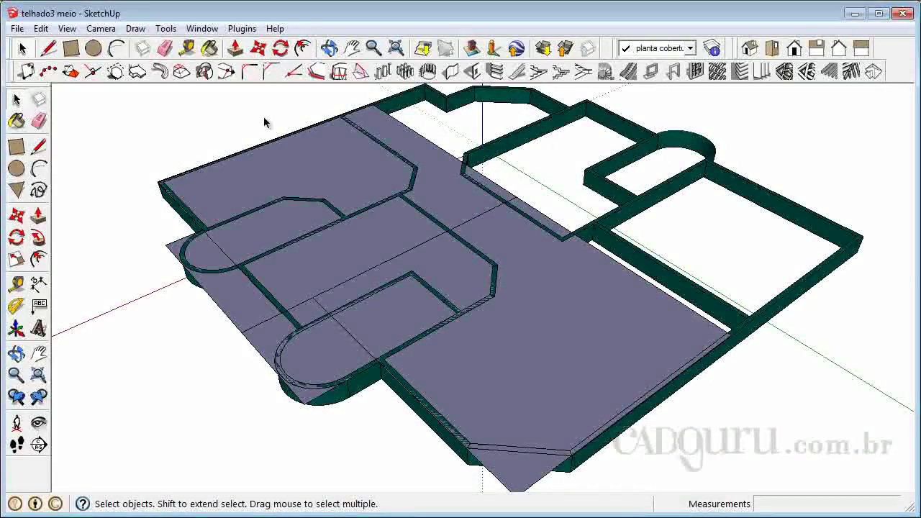
Open the roof plan group for editing and select all four faces together with their bounding edges.
{"action": "left_click", "coordinate": [323, 180]}
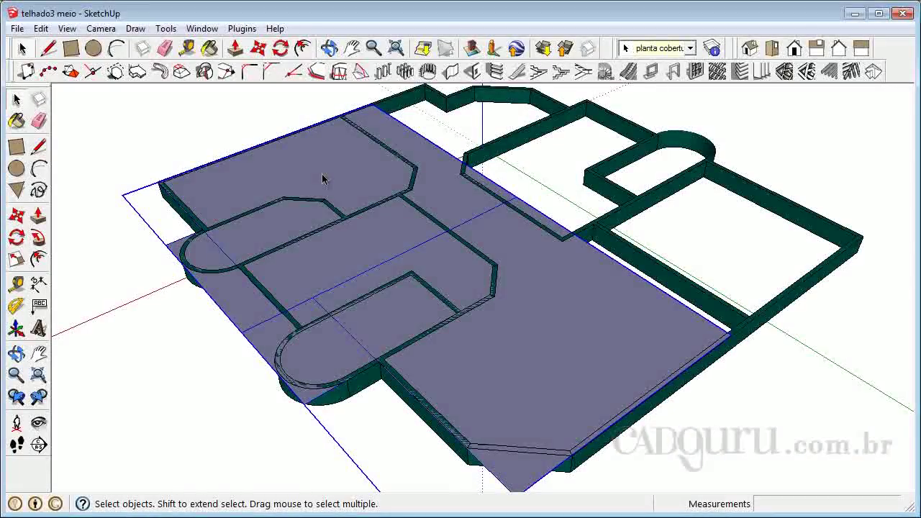
{"action": "double_click", "coordinate": [360, 253]}
{"action": "left_click", "coordinate": [352, 262]}
{"action": "double_click", "coordinate": [349, 261]}
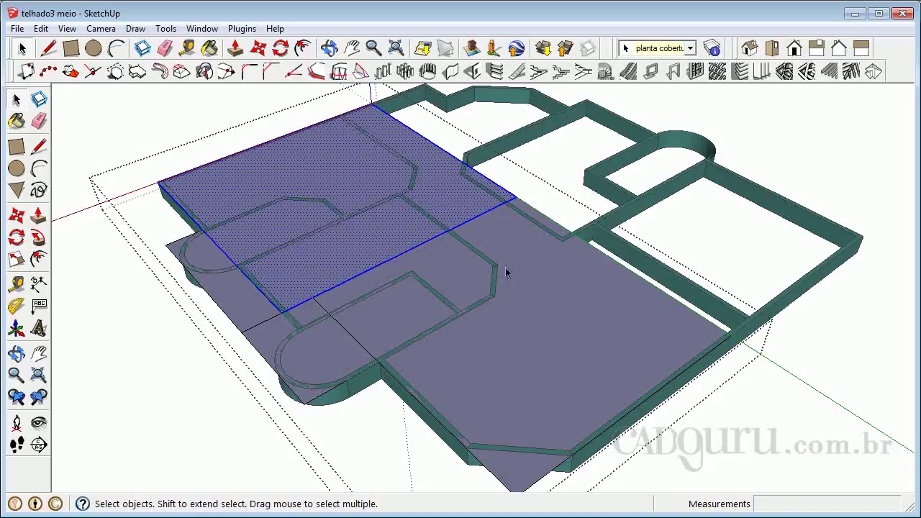
{"action": "left_click", "coordinate": [537, 288]}
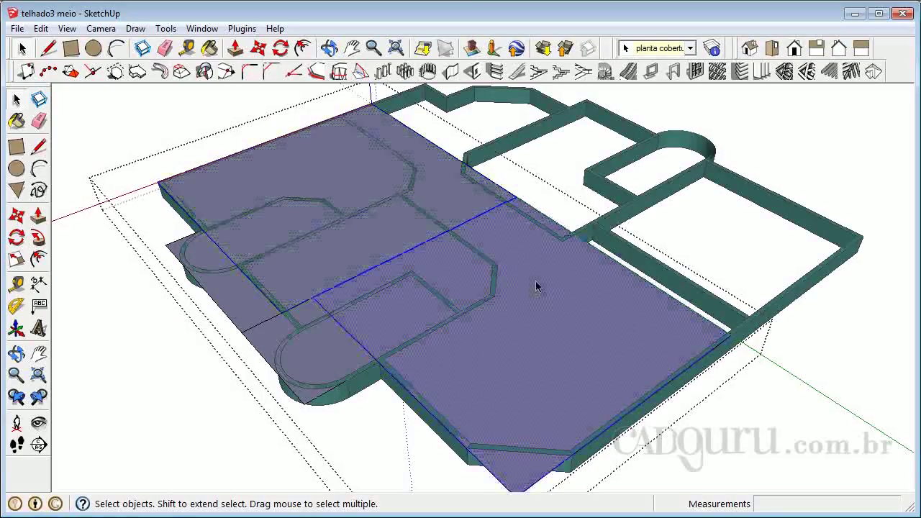
{"action": "left_click", "coordinate": [534, 275]}
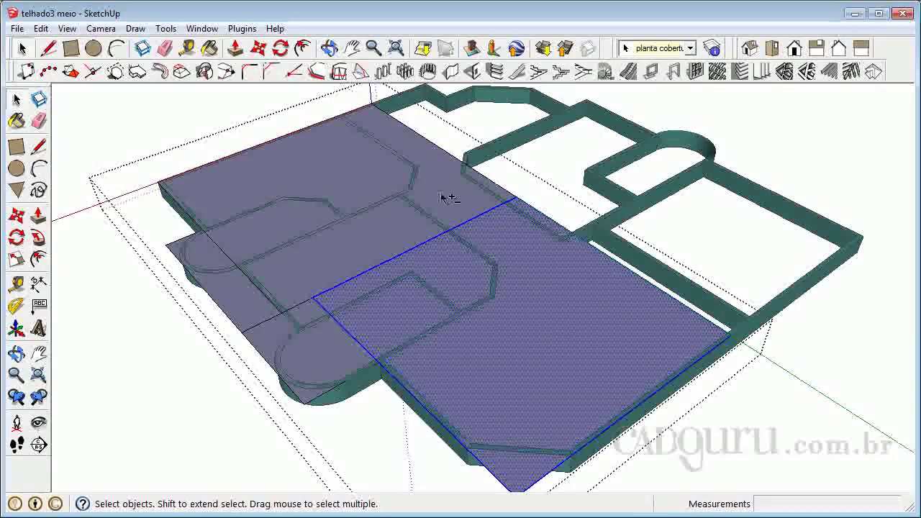
{"action": "left_click", "coordinate": [344, 164], "text": "shift"}
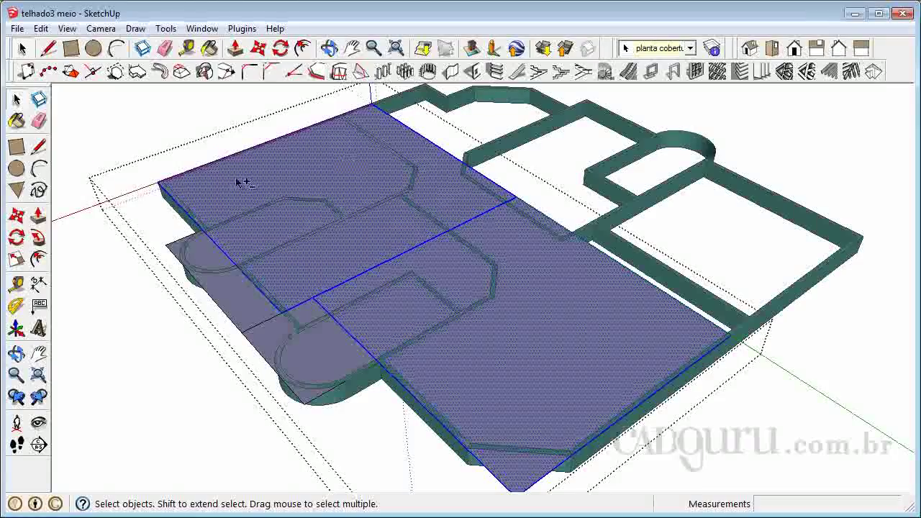
{"action": "left_click", "coordinate": [232, 302], "text": "shift"}
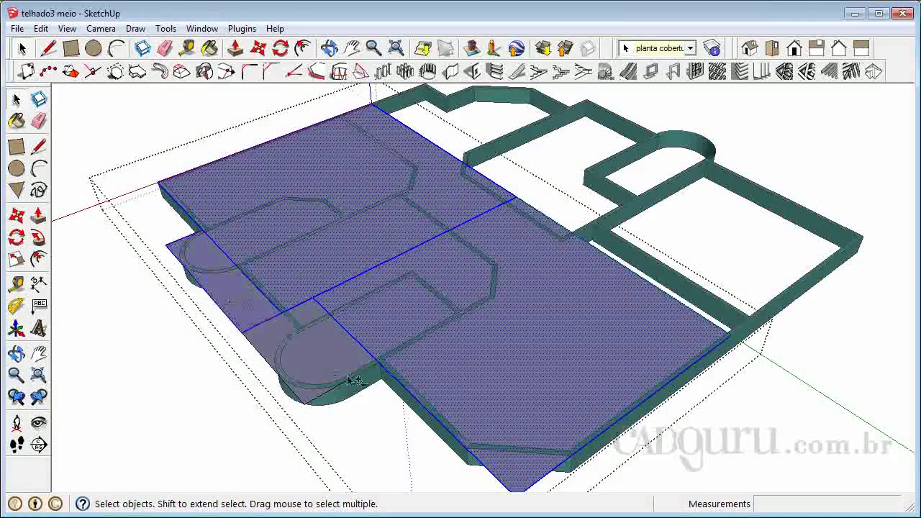
{"action": "left_click", "coordinate": [336, 358], "text": "shift"}
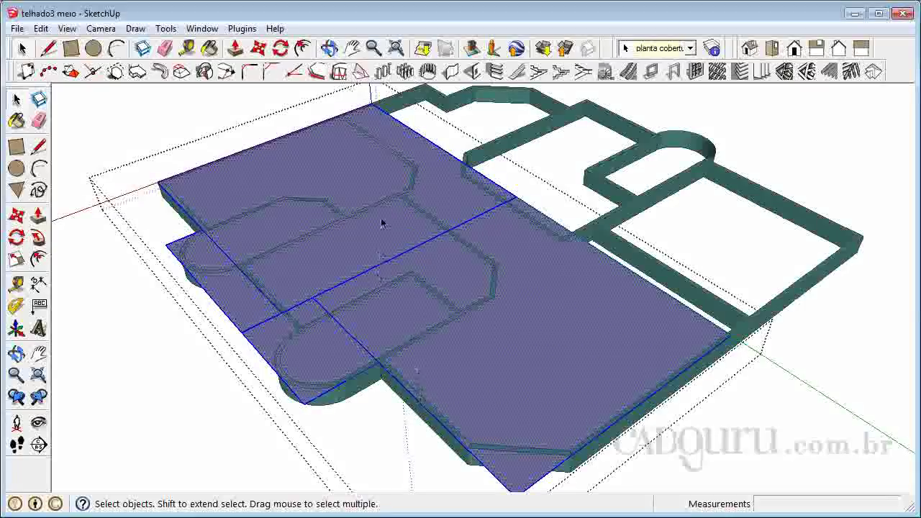
Remove the outer end edges of the large faces and of the narrow strip from the roof plan selection.
{"action": "left_click", "coordinate": [324, 399], "text": "shift"}
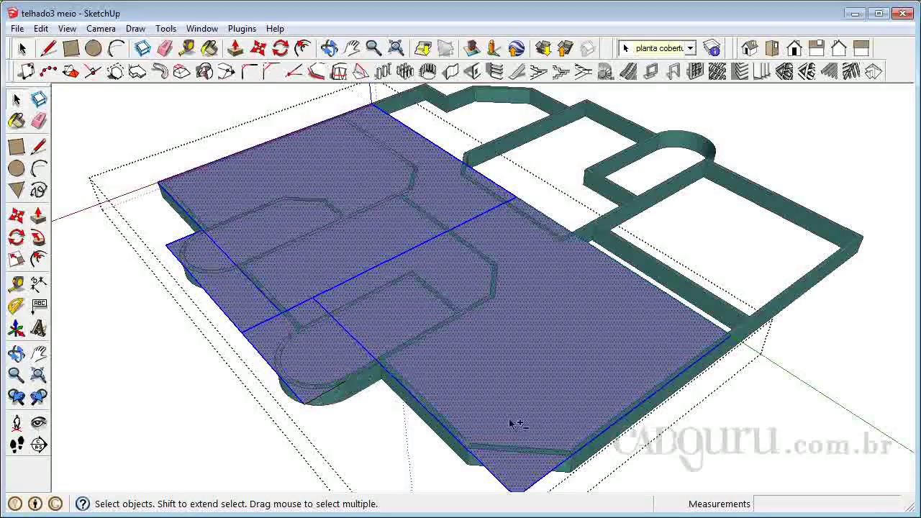
{"action": "left_click", "coordinate": [572, 456], "text": "shift"}
{"action": "left_click", "coordinate": [555, 465], "text": "shift"}
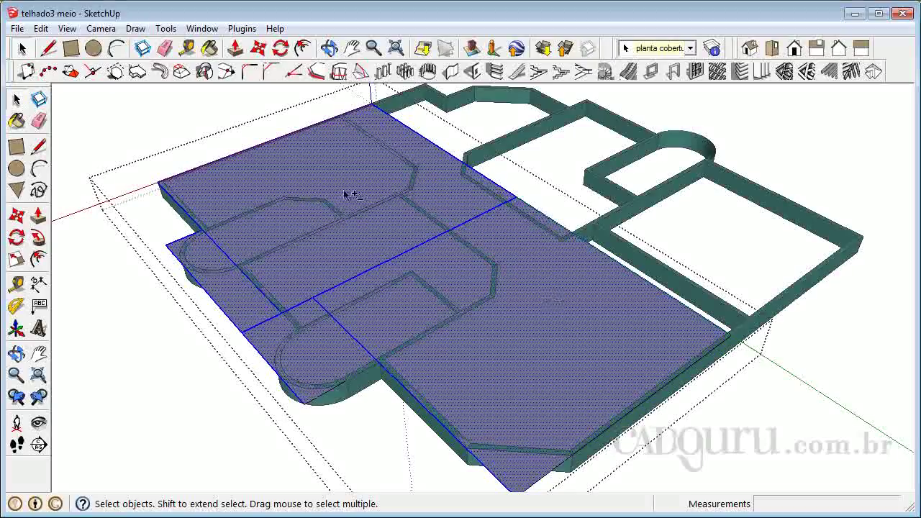
{"action": "scroll", "coordinate": [224, 150], "scroll_direction": "up", "scroll_amount": 2}
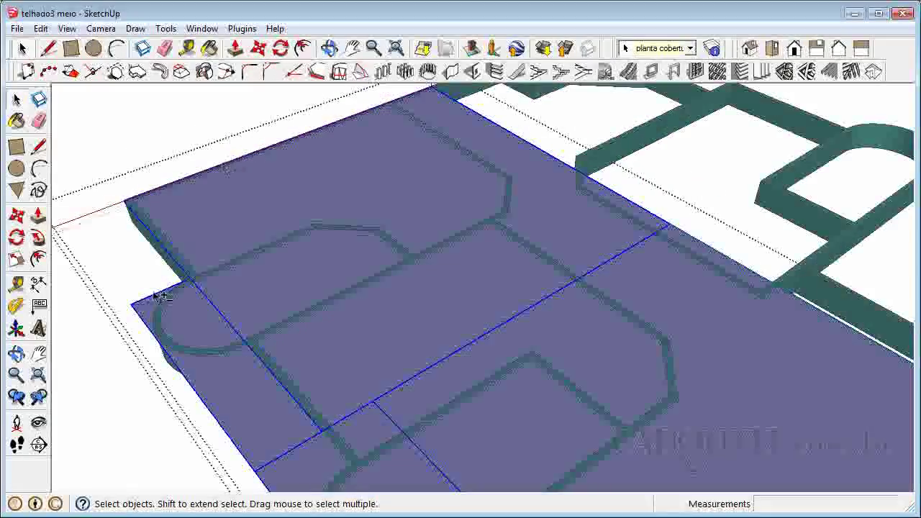
{"action": "scroll", "coordinate": [288, 238], "scroll_direction": "down", "scroll_amount": 3}
Check the large face's end edge beside the origin up close and leave it out of the selection.
{"action": "left_click", "coordinate": [16, 354]}
{"action": "left_click_drag", "start_coordinate": [425, 295], "coordinate": [626, 294]}
{"action": "left_click_drag", "start_coordinate": [676, 301], "coordinate": [675, 305]}
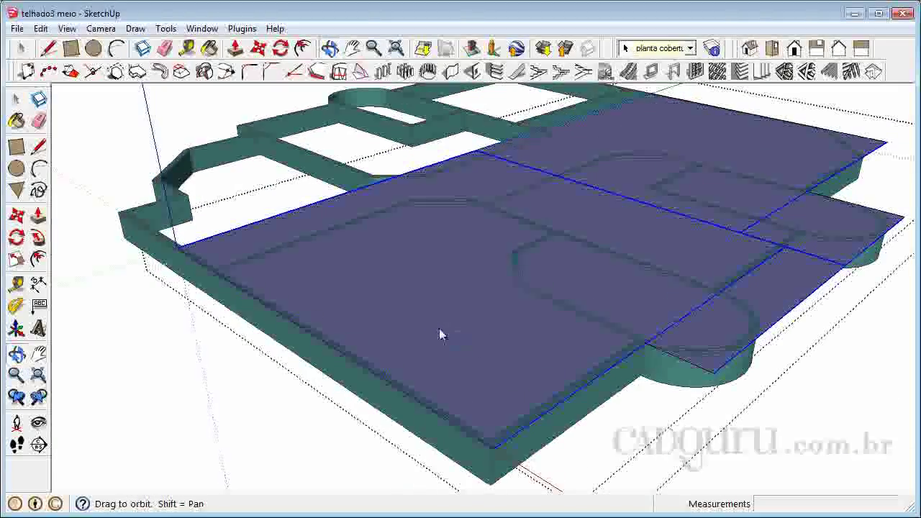
{"action": "key", "text": "space"}
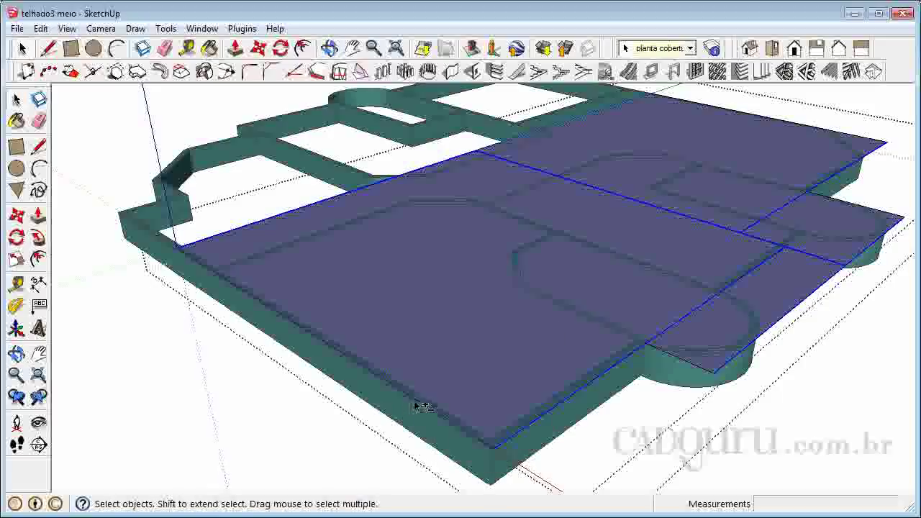
{"action": "scroll", "coordinate": [414, 406], "scroll_direction": "up", "scroll_amount": 3}
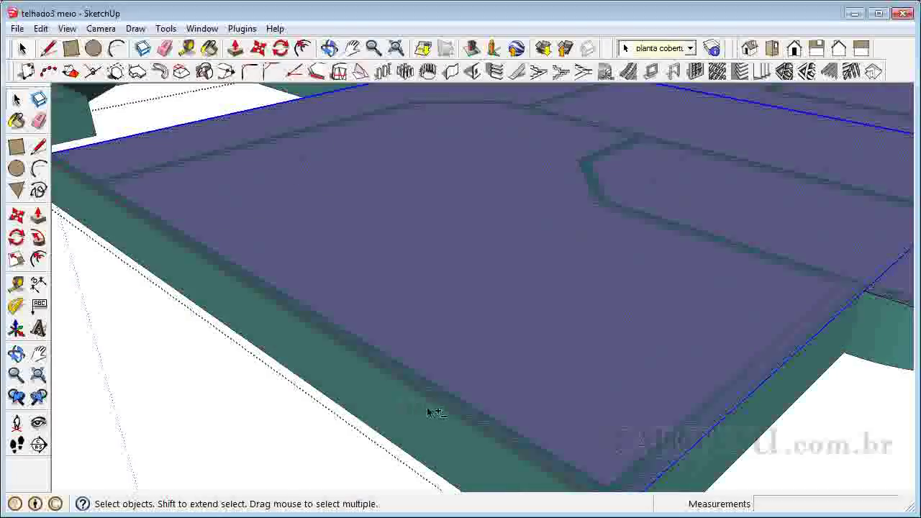
{"action": "left_click", "coordinate": [436, 405]}
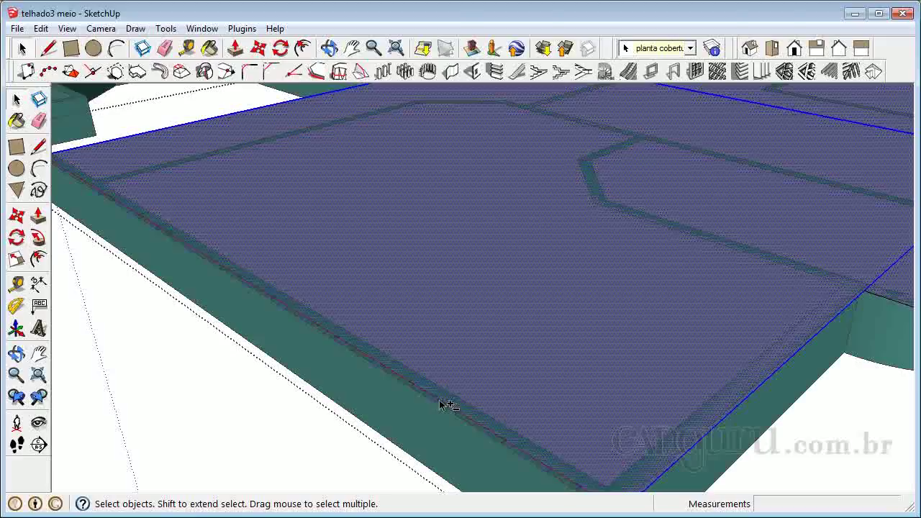
{"action": "scroll", "coordinate": [310, 324], "scroll_direction": "down", "scroll_amount": 10}
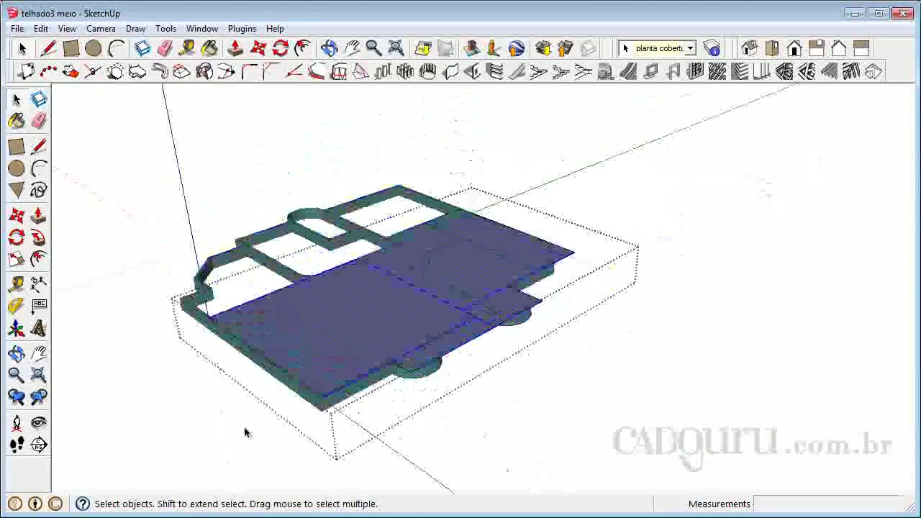
{"action": "scroll", "coordinate": [367, 375], "scroll_direction": "up", "scroll_amount": 4}
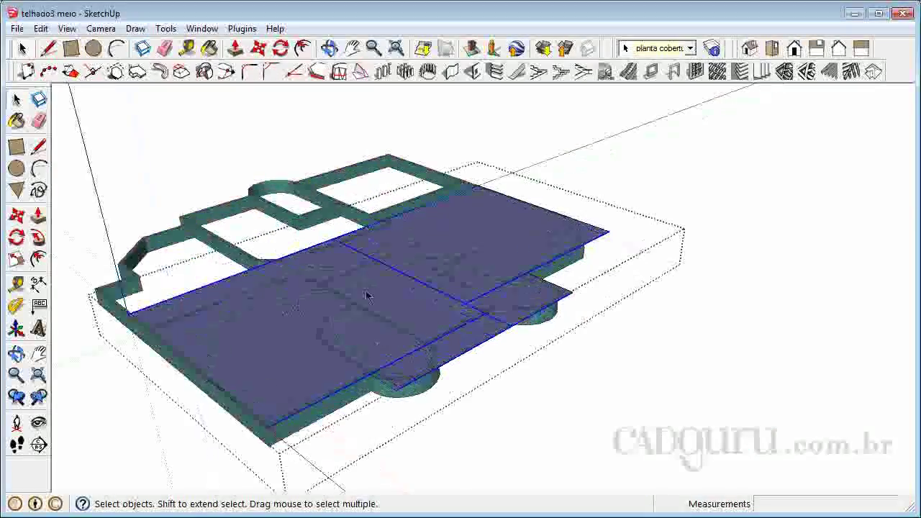
Start a new Instant Roof with the Rancho (Padrao) style and enable editing of the slope, eave and fascia settings.
{"action": "left_click", "coordinate": [242, 28]}
{"action": "mouse_move", "coordinate": [281, 72]}
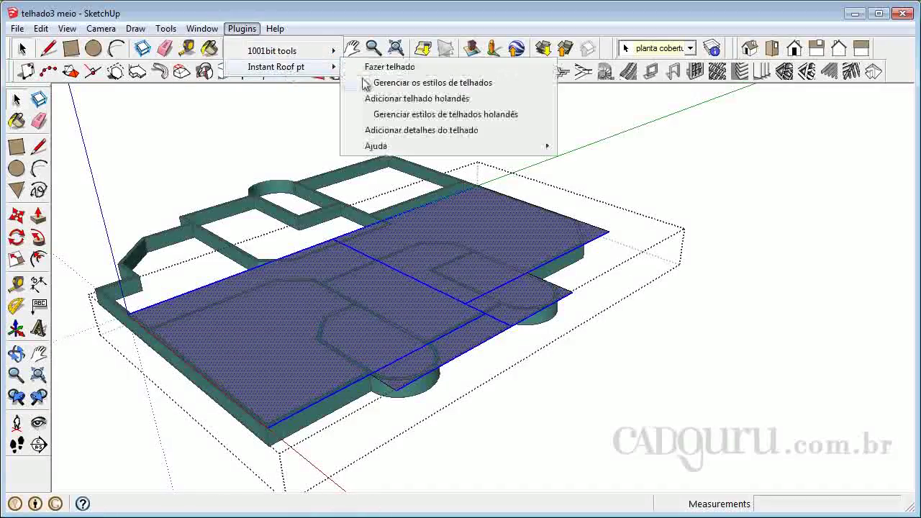
{"action": "left_click", "coordinate": [416, 72]}
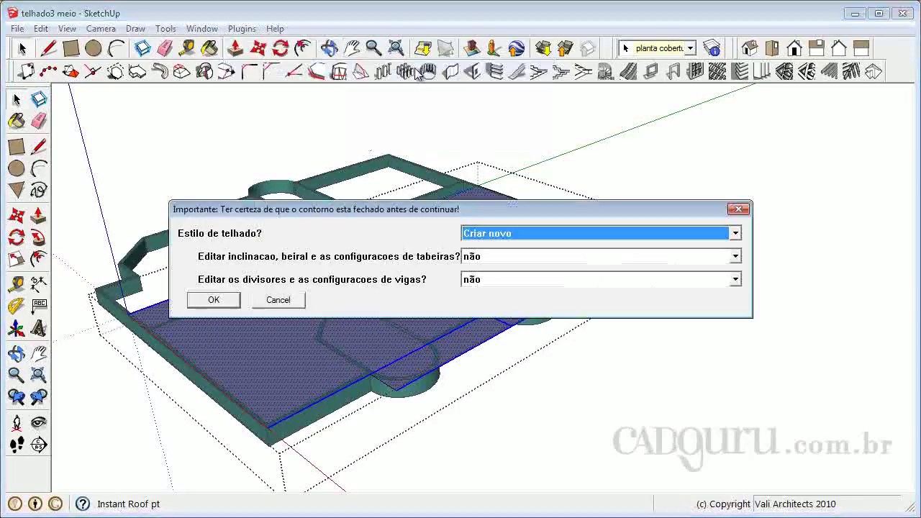
{"action": "left_click", "coordinate": [572, 234]}
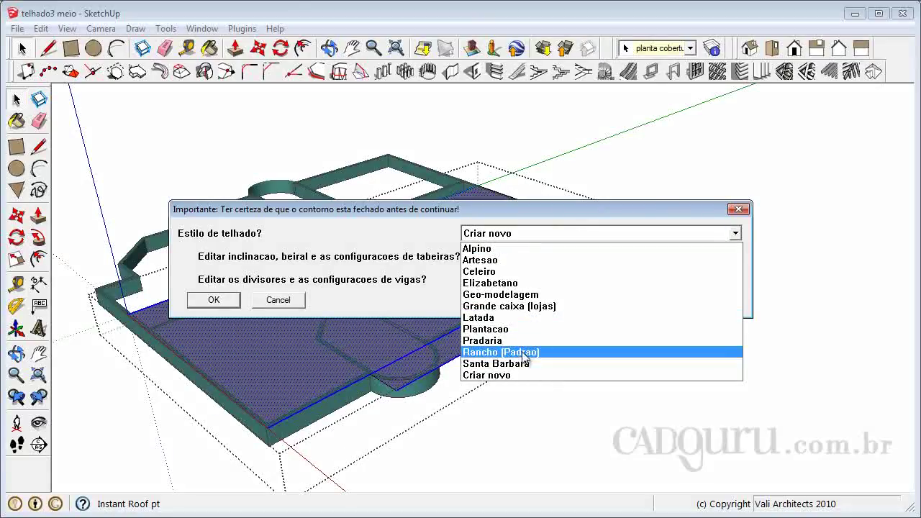
{"action": "left_click", "coordinate": [571, 354]}
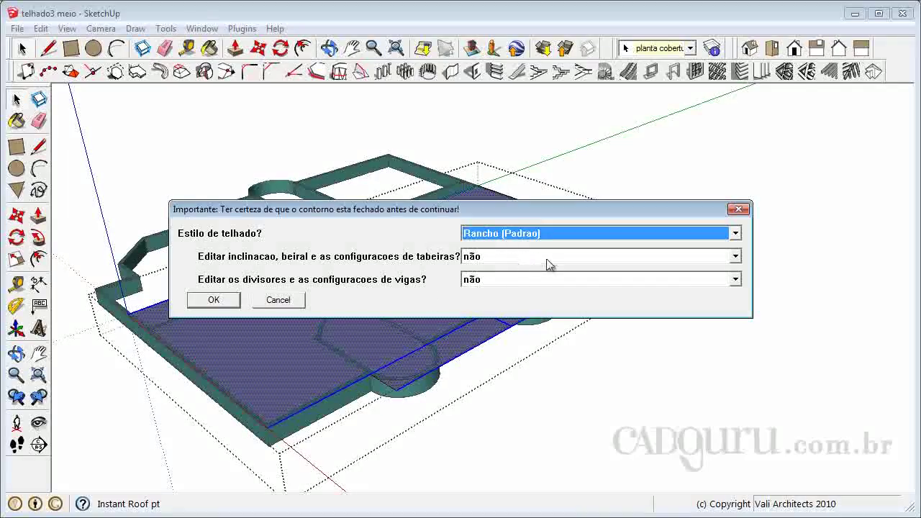
{"action": "left_click", "coordinate": [503, 257]}
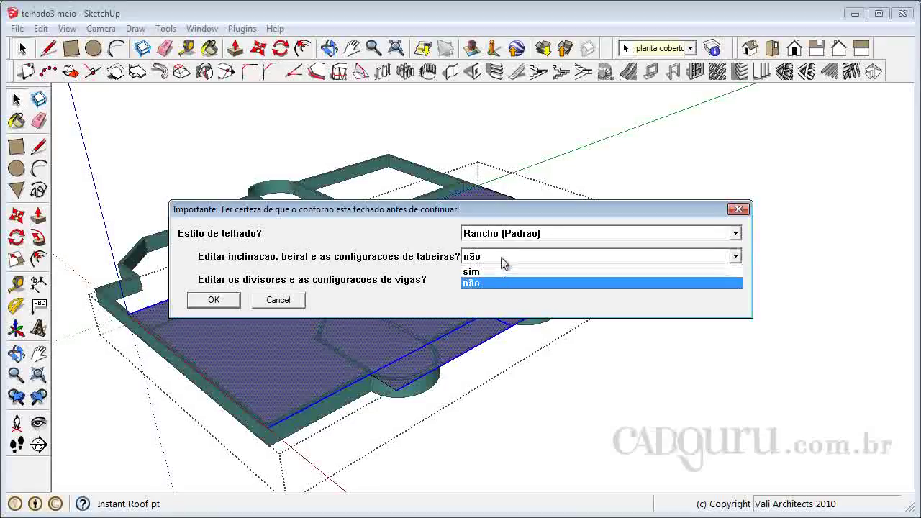
{"action": "left_click", "coordinate": [503, 268]}
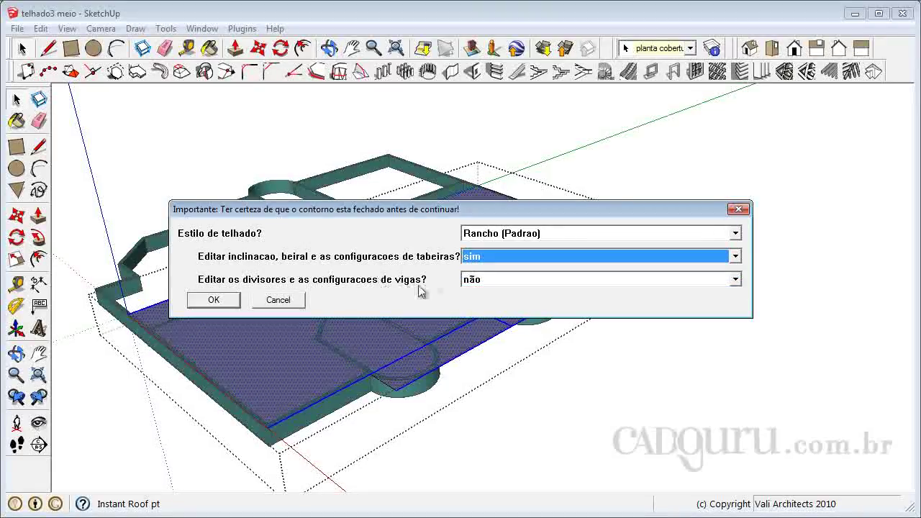
{"action": "left_click", "coordinate": [214, 300]}
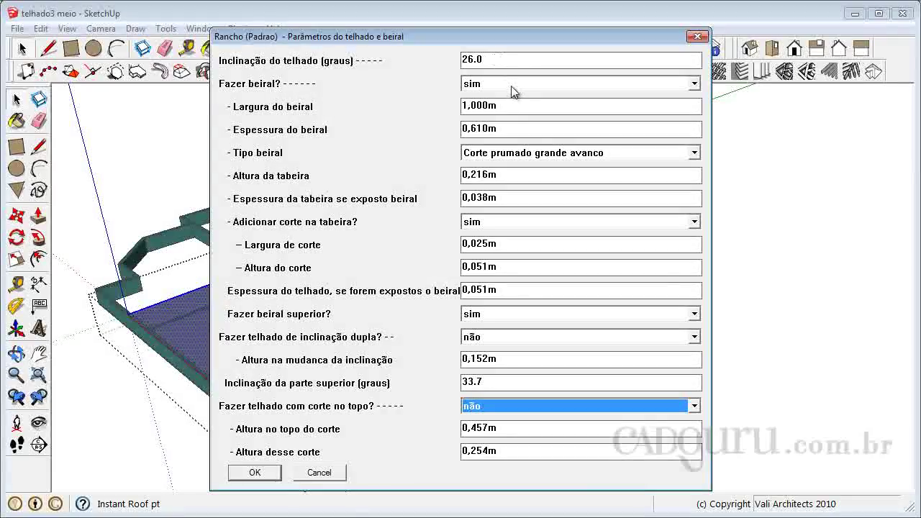
Set the eave width to 0,8m and the roof slope to 21 degrees, and generate the roof without saving a new style.
{"action": "left_click", "coordinate": [496, 106]}
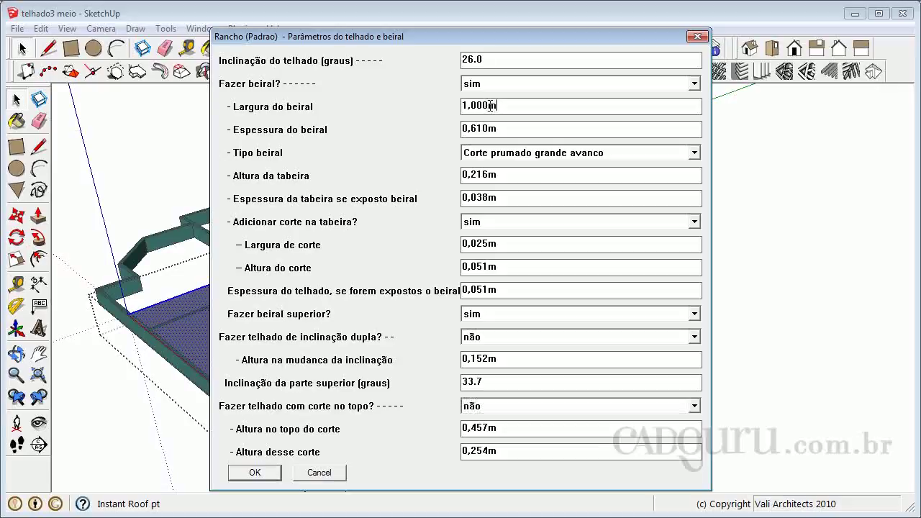
{"action": "left_click_drag", "start_coordinate": [480, 106], "coordinate": [428, 103]}
{"action": "type", "text": "0,8m"}
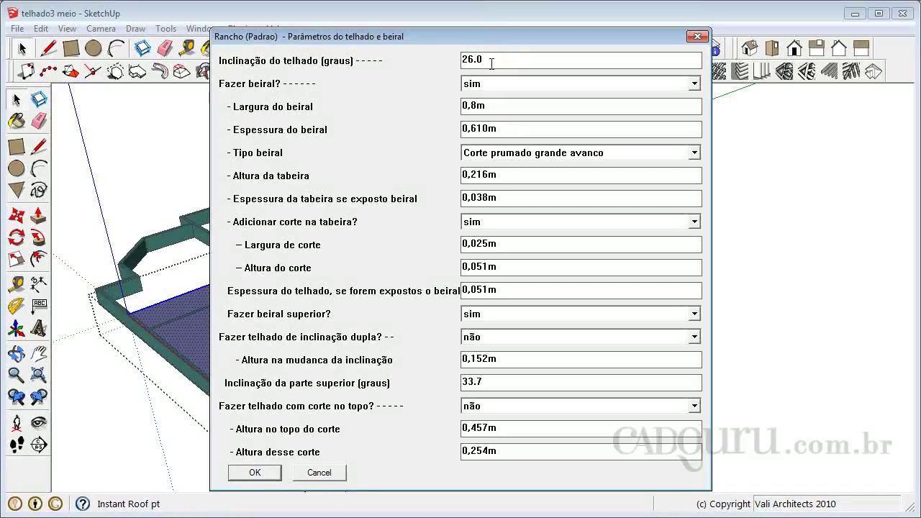
{"action": "left_click_drag", "start_coordinate": [492, 63], "coordinate": [448, 70]}
{"action": "type", "text": "21"}
{"action": "left_click", "coordinate": [500, 82]}
{"action": "left_click", "coordinate": [489, 85]}
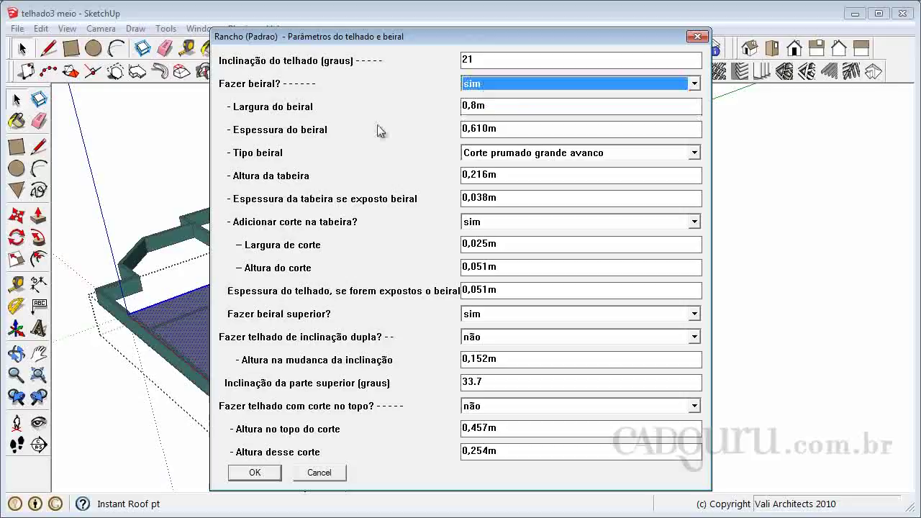
{"action": "left_click", "coordinate": [256, 473]}
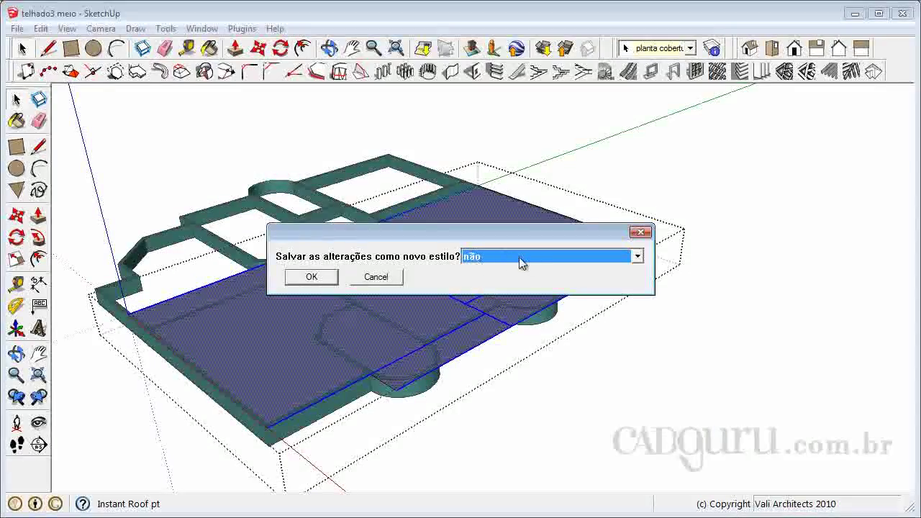
{"action": "left_click", "coordinate": [310, 279]}
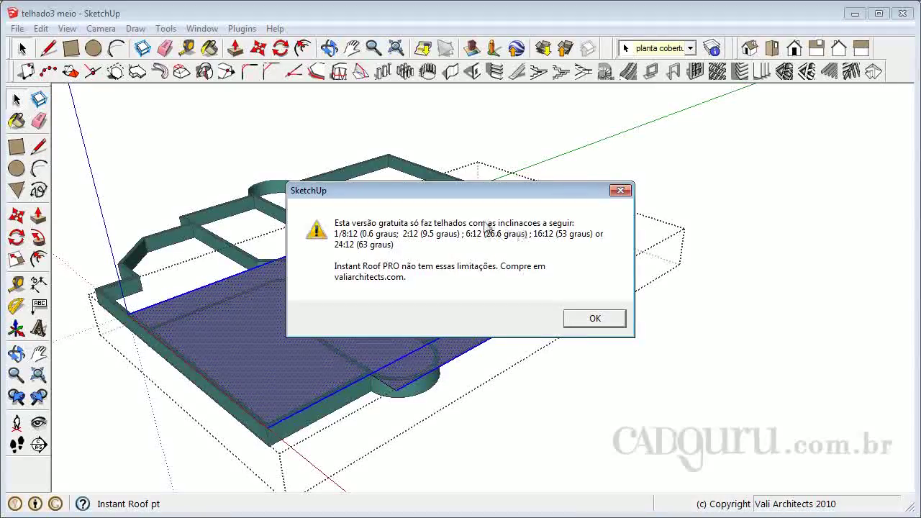
{"action": "left_click", "coordinate": [592, 318]}
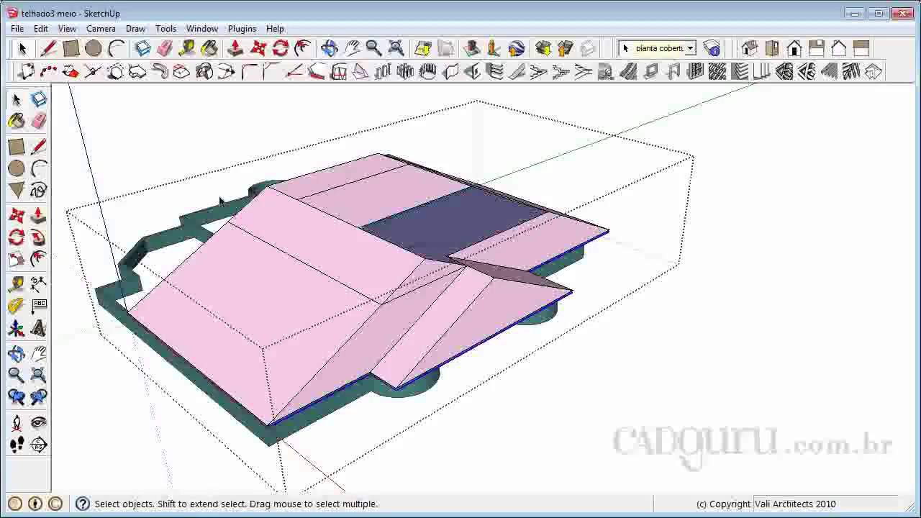
Inspect the uncovered area in the generated roof, and delete that roof from the plan group.
{"action": "left_click", "coordinate": [450, 219]}
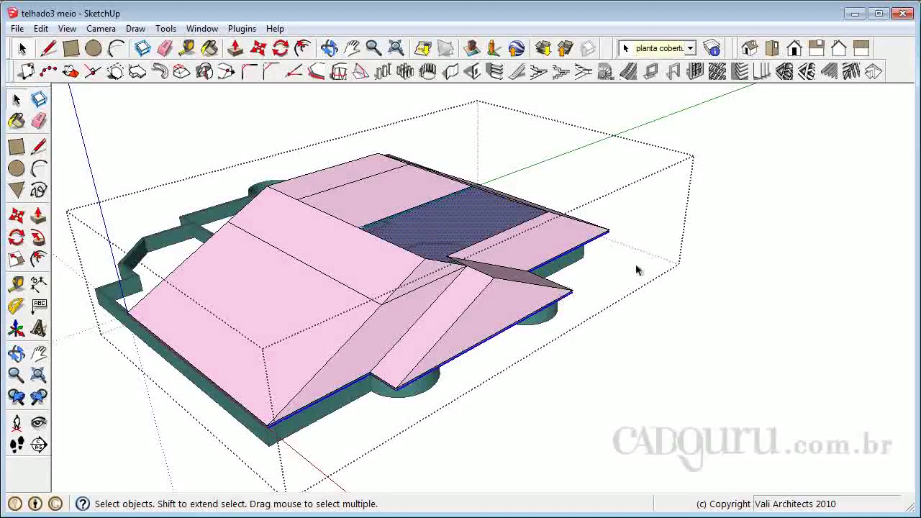
{"action": "left_click", "coordinate": [663, 217]}
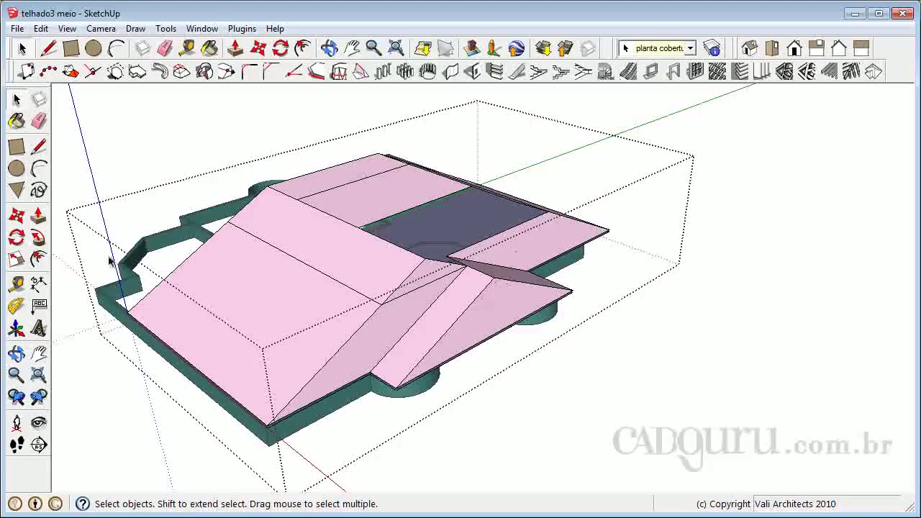
{"action": "left_click", "coordinate": [16, 353]}
{"action": "left_click_drag", "start_coordinate": [432, 299], "coordinate": [493, 317]}
{"action": "key", "text": "space"}
{"action": "left_click", "coordinate": [488, 311]}
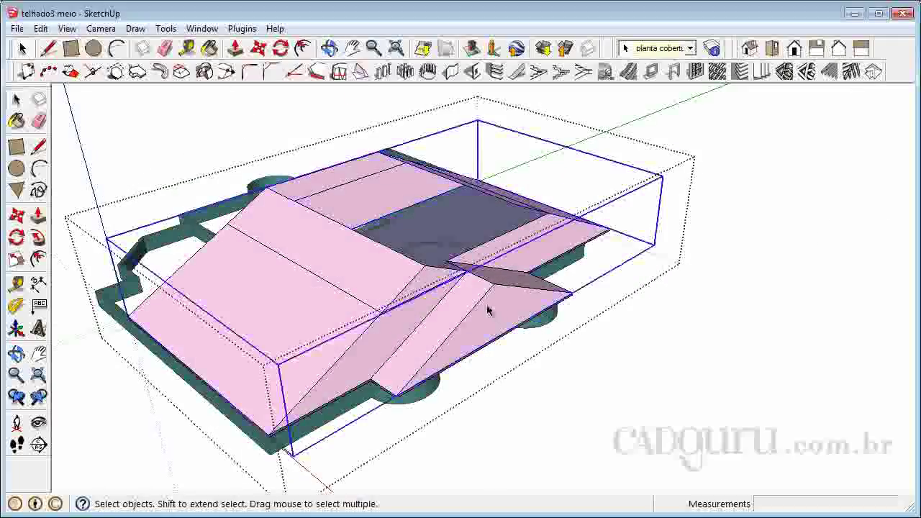
{"action": "key", "text": "Delete"}
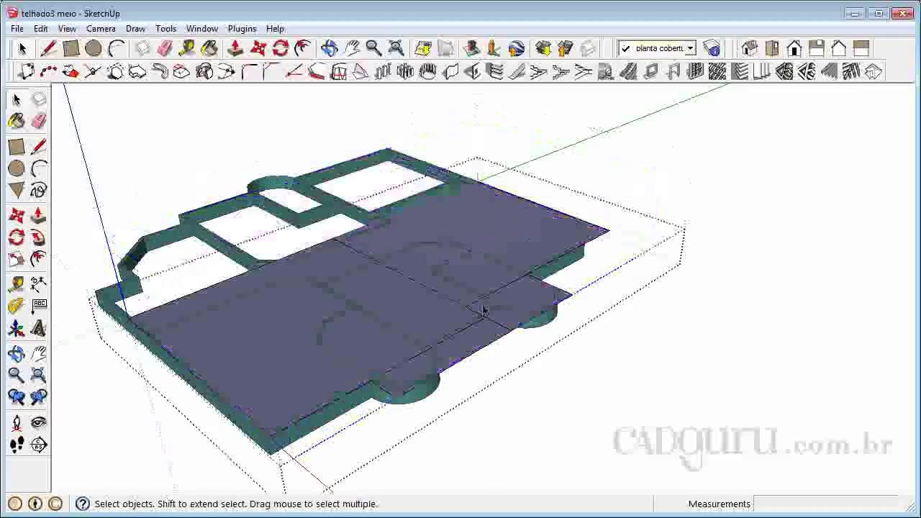
Reopen the roof plan group and select all four faces with bounding edges, except the outer end edges of the two large faces.
{"action": "scroll", "coordinate": [497, 270], "scroll_direction": "down", "scroll_amount": 1}
{"action": "scroll", "coordinate": [231, 373], "scroll_direction": "up", "scroll_amount": 1}
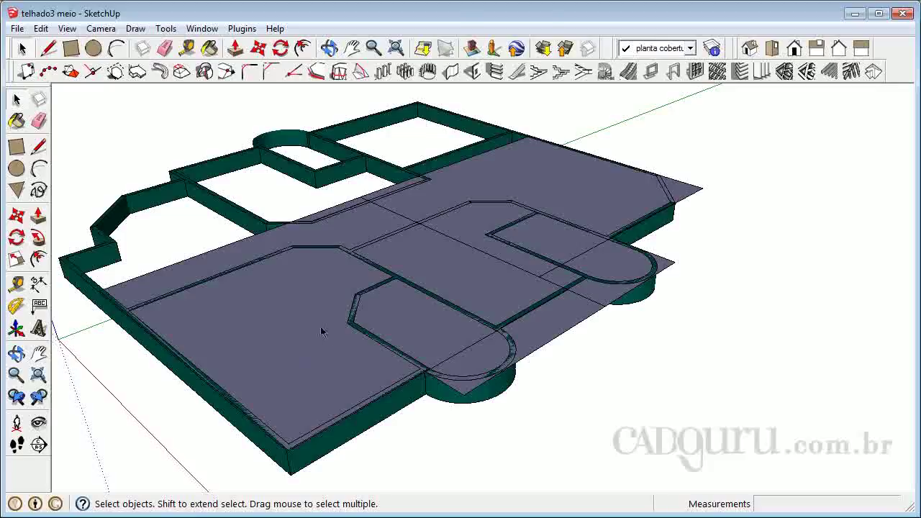
{"action": "left_click", "coordinate": [298, 333]}
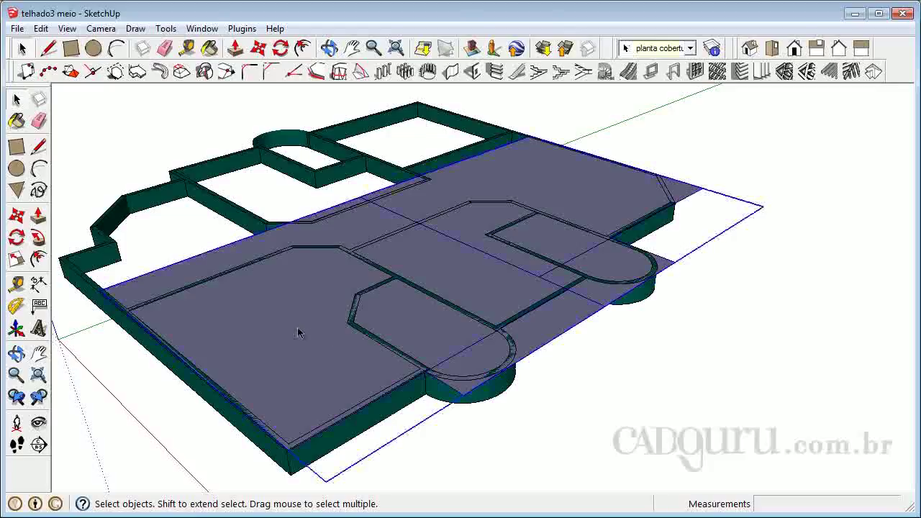
{"action": "double_click", "coordinate": [308, 313]}
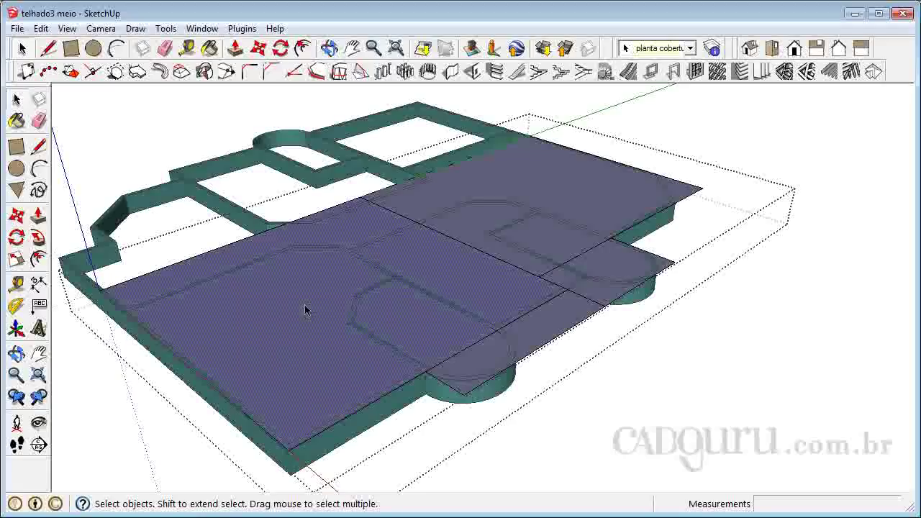
{"action": "left_click", "coordinate": [307, 303]}
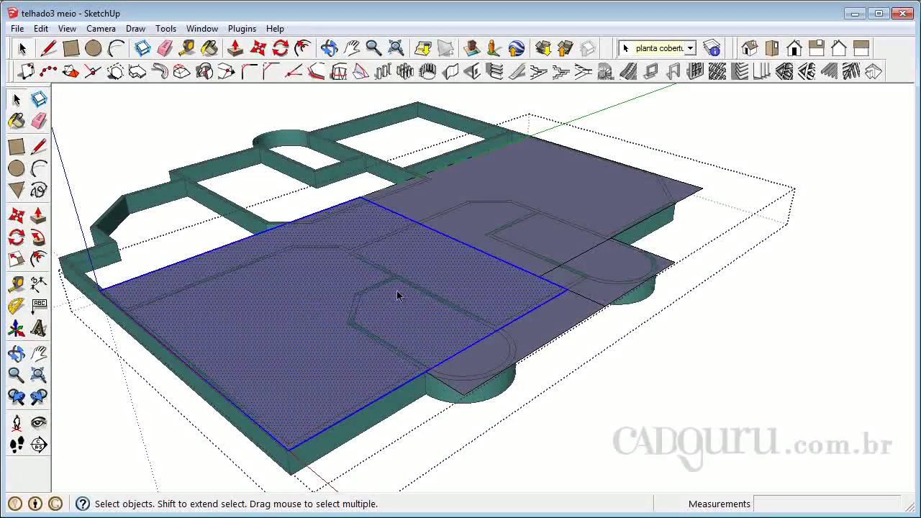
{"action": "left_click", "coordinate": [547, 193], "text": "shift"}
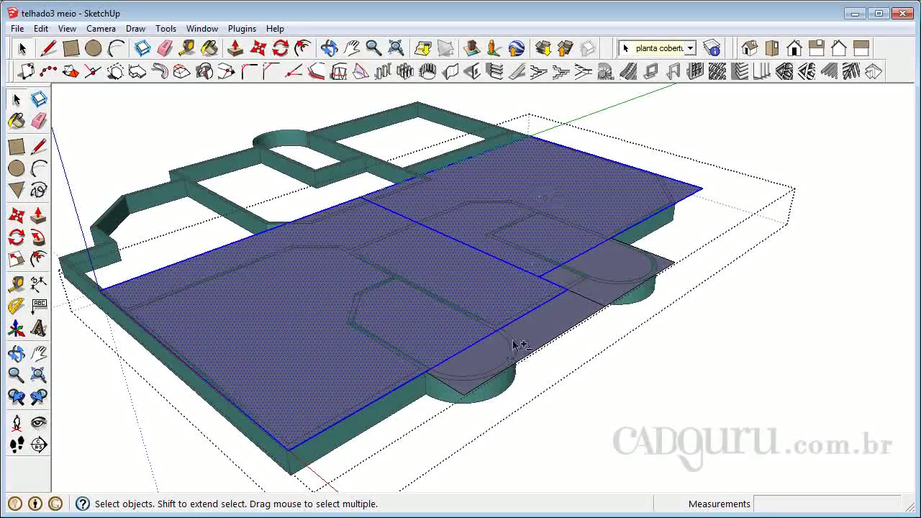
{"action": "left_click", "coordinate": [600, 309], "text": "shift"}
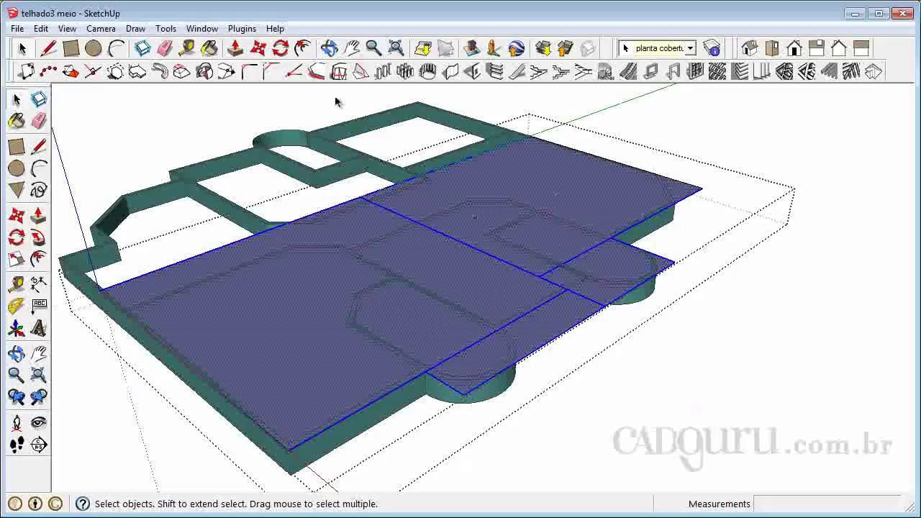
Generate an Instant Roof from the selected faces and edges with the Rancho (Padrao) style, leaving both edit options at não.
{"action": "left_click", "coordinate": [242, 28]}
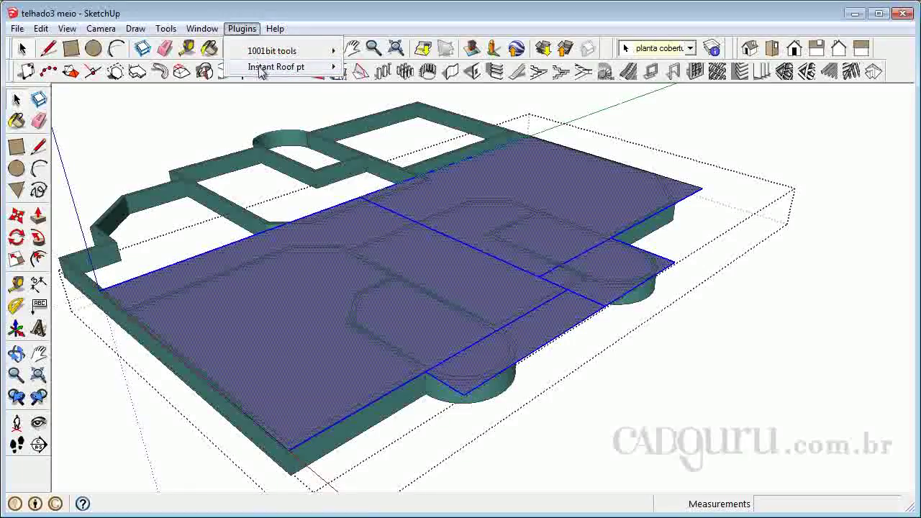
{"action": "mouse_move", "coordinate": [260, 72]}
{"action": "left_click", "coordinate": [371, 67]}
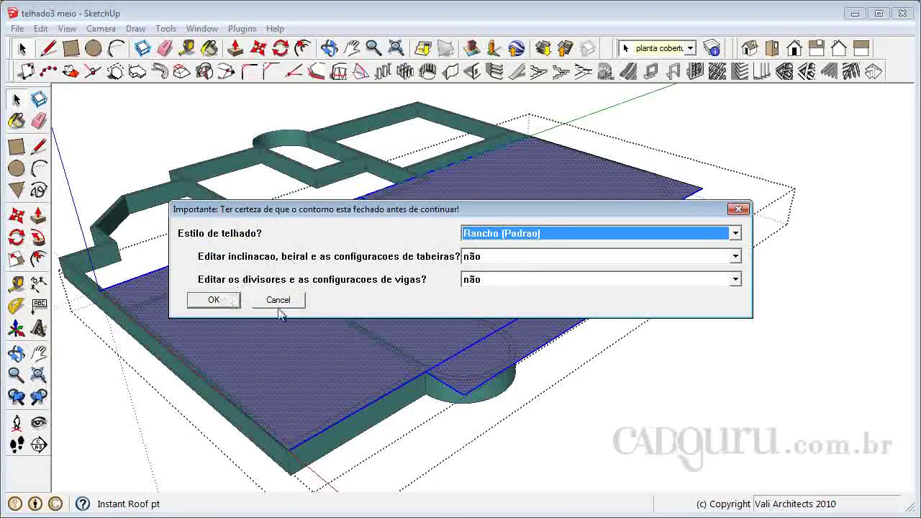
{"action": "left_click", "coordinate": [214, 300]}
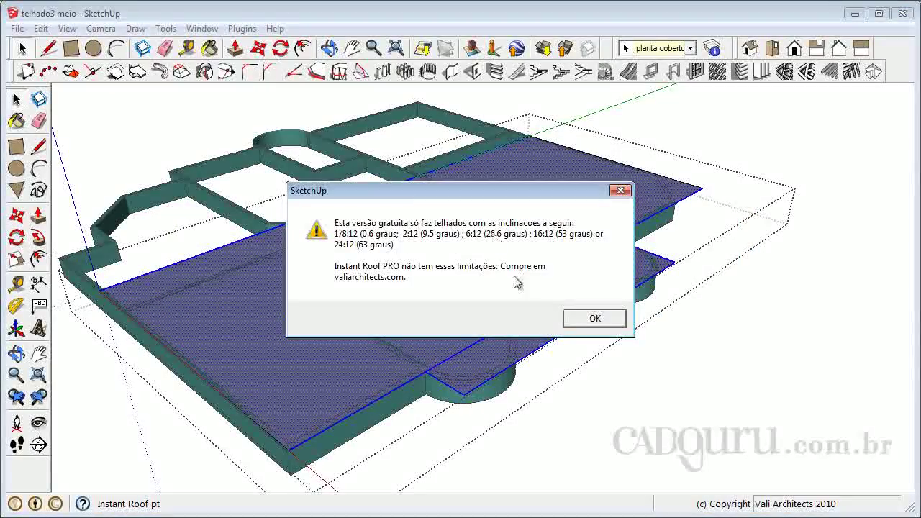
{"action": "left_click", "coordinate": [596, 320]}
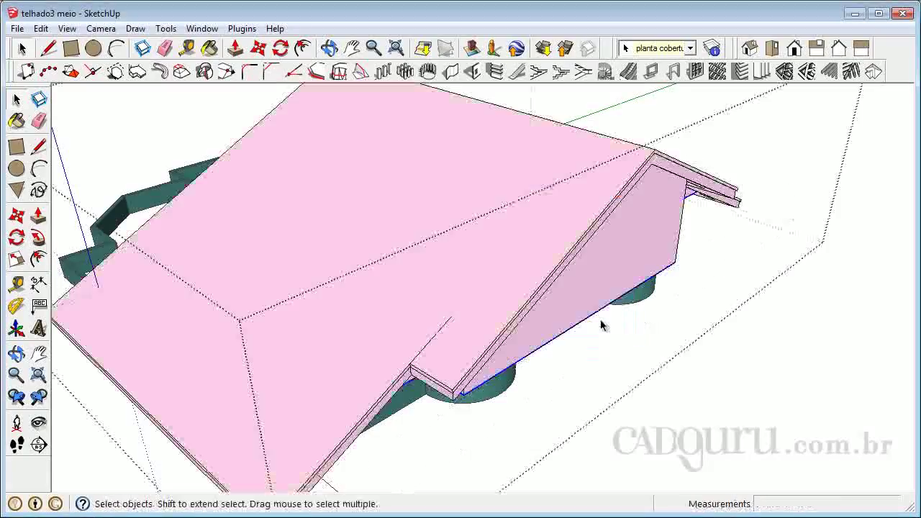
Examine the generated roof from all sides, checking the gable end, the stepped eaves and the coverage over the walls.
{"action": "left_click", "coordinate": [15, 353]}
{"action": "mouse_move", "coordinate": [491, 259]}
{"action": "left_mouse_down"}
{"action": "mouse_move", "coordinate": [494, 283]}
{"action": "mouse_move", "coordinate": [501, 264]}
{"action": "left_mouse_up"}
{"action": "left_click_drag", "start_coordinate": [589, 251], "coordinate": [414, 306]}
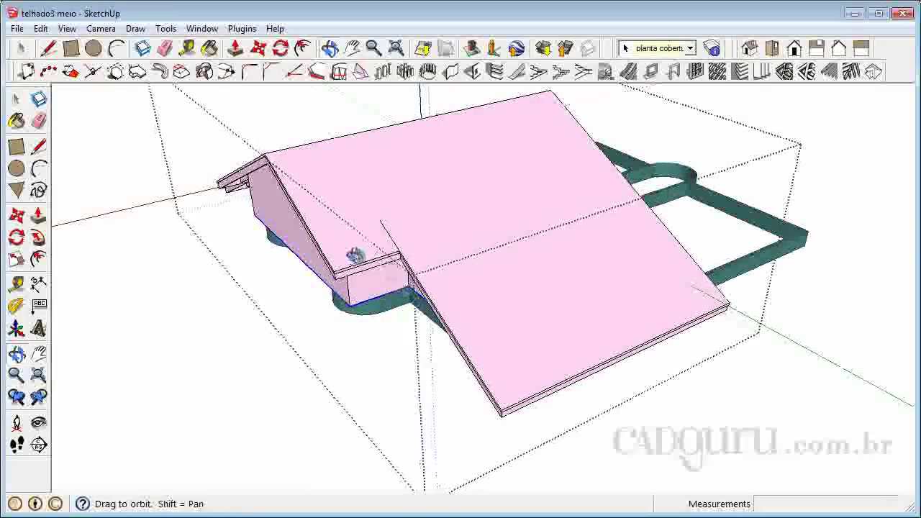
{"action": "scroll", "coordinate": [358, 256], "scroll_direction": "up", "scroll_amount": 3}
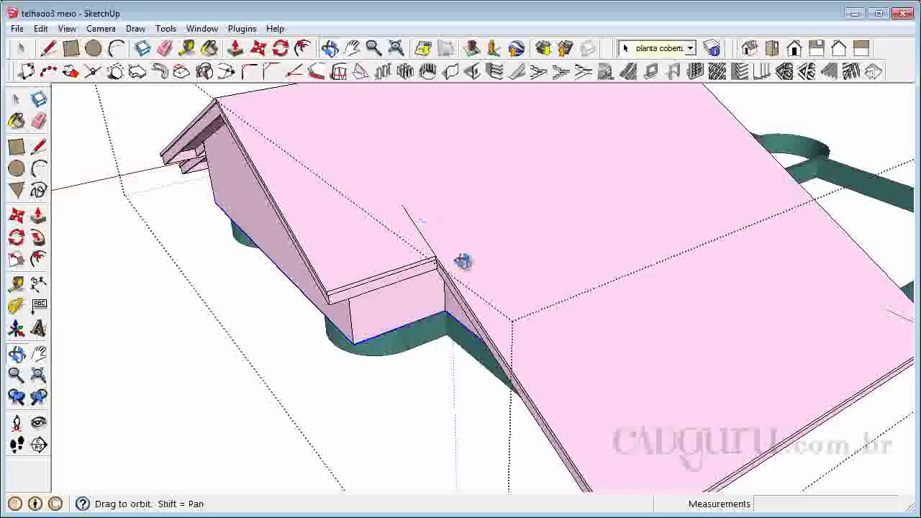
{"action": "scroll", "coordinate": [652, 352], "scroll_direction": "down", "scroll_amount": 3}
{"action": "left_click_drag", "start_coordinate": [401, 259], "coordinate": [596, 259]}
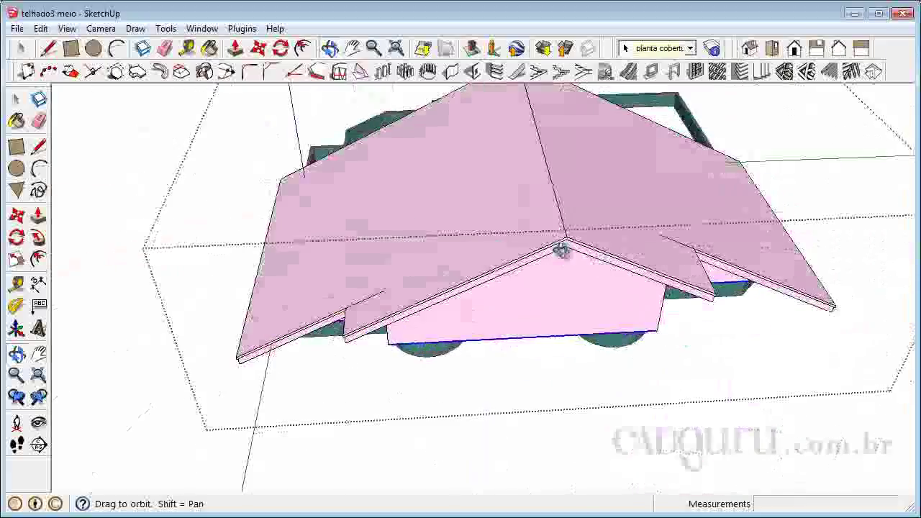
{"action": "left_click_drag", "start_coordinate": [432, 274], "coordinate": [662, 233]}
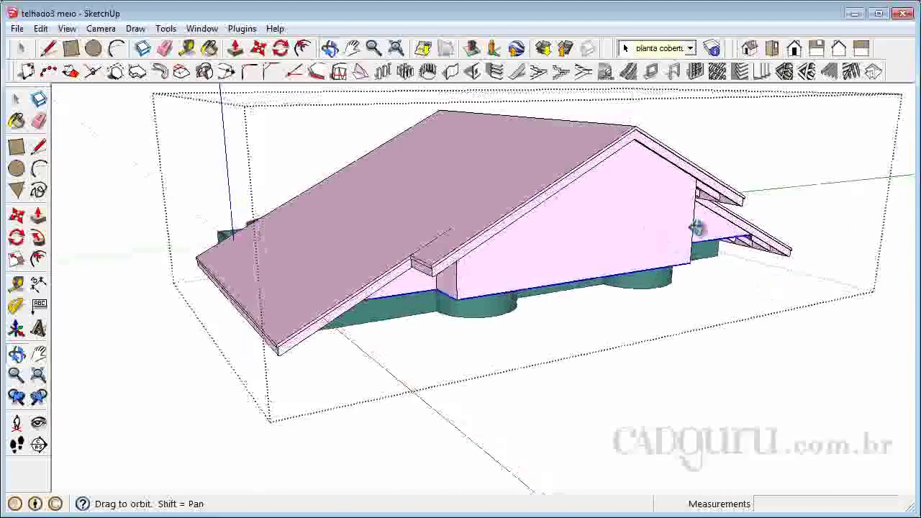
{"action": "scroll", "coordinate": [710, 209], "scroll_direction": "up", "scroll_amount": 3}
{"action": "scroll", "coordinate": [688, 308], "scroll_direction": "down", "scroll_amount": 2}
{"action": "scroll", "coordinate": [688, 308], "scroll_direction": "down", "scroll_amount": 3}
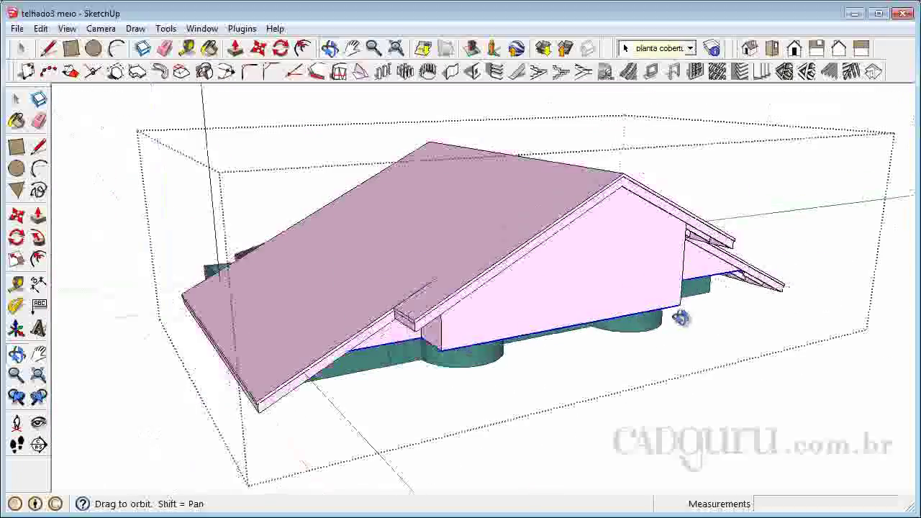
{"action": "left_click_drag", "start_coordinate": [679, 319], "coordinate": [462, 339]}
{"action": "scroll", "coordinate": [399, 346], "scroll_direction": "up", "scroll_amount": 3}
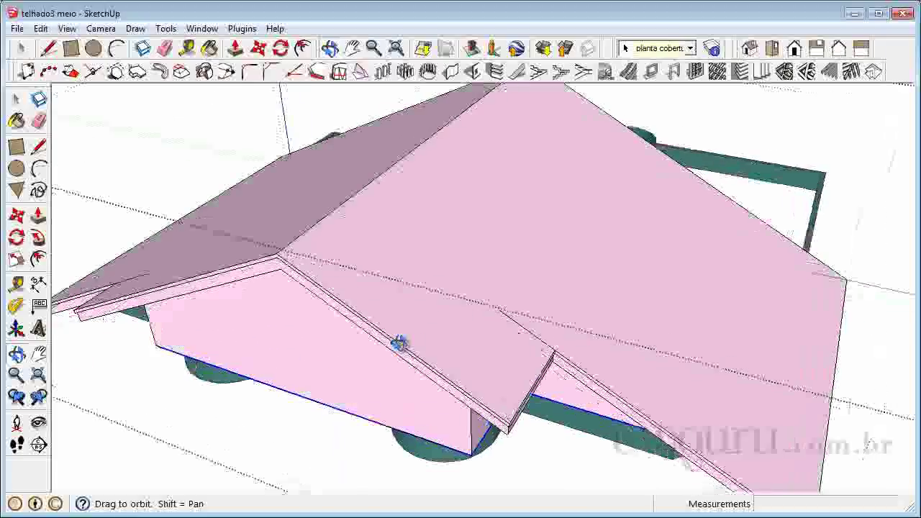
{"action": "scroll", "coordinate": [490, 310], "scroll_direction": "down", "scroll_amount": 2}
{"action": "left_click_drag", "start_coordinate": [349, 377], "coordinate": [580, 241]}
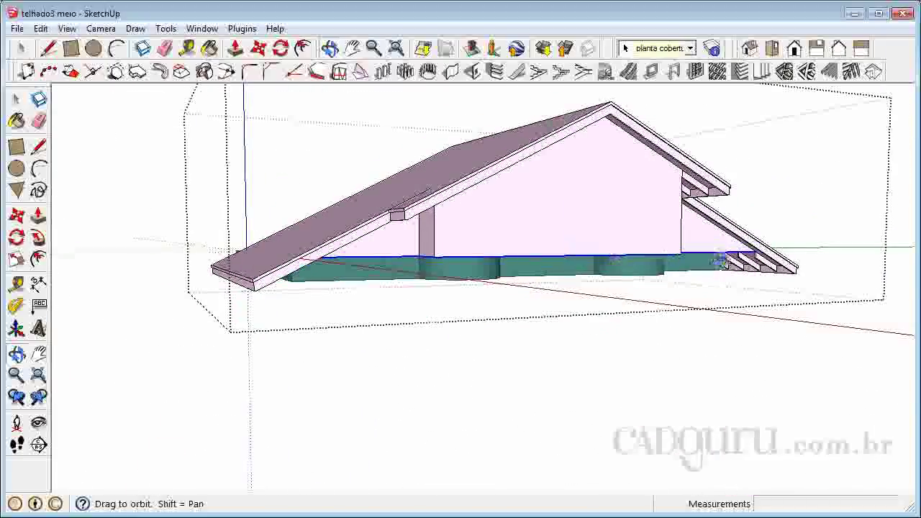
{"action": "scroll", "coordinate": [712, 264], "scroll_direction": "up", "scroll_amount": 4}
{"action": "scroll", "coordinate": [666, 367], "scroll_direction": "down", "scroll_amount": 4}
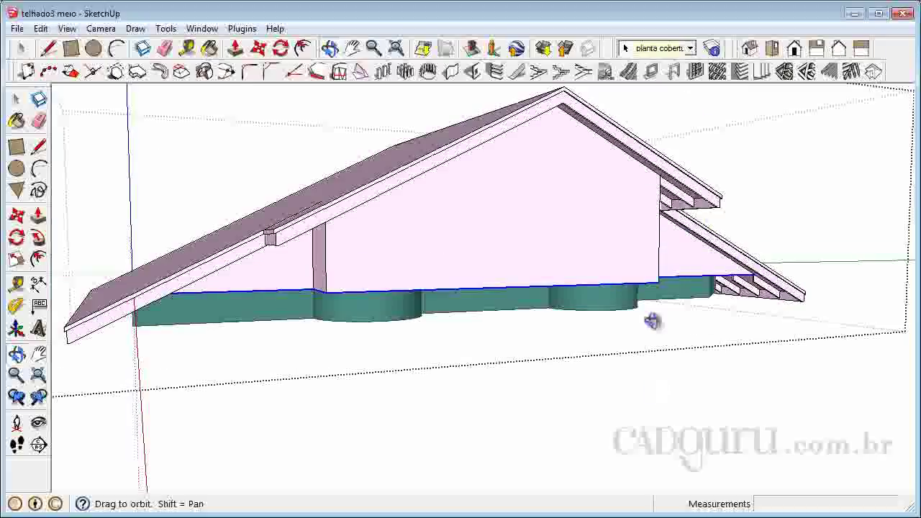
{"action": "scroll", "coordinate": [638, 181], "scroll_direction": "up", "scroll_amount": 1}
Select the roof's gable walls and rafters in turn to check its separate parts, and close the plan group.
{"action": "right_click", "coordinate": [637, 185]}
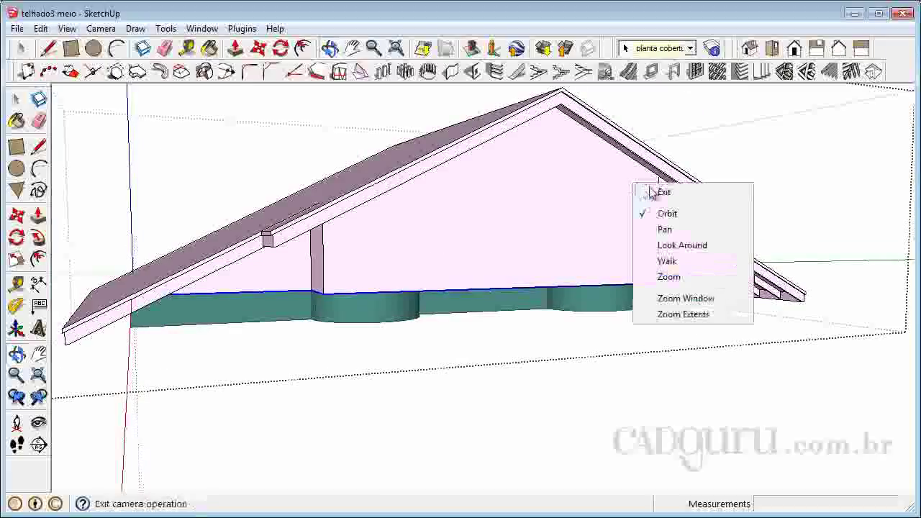
{"action": "left_click", "coordinate": [641, 188]}
{"action": "left_click", "coordinate": [569, 220]}
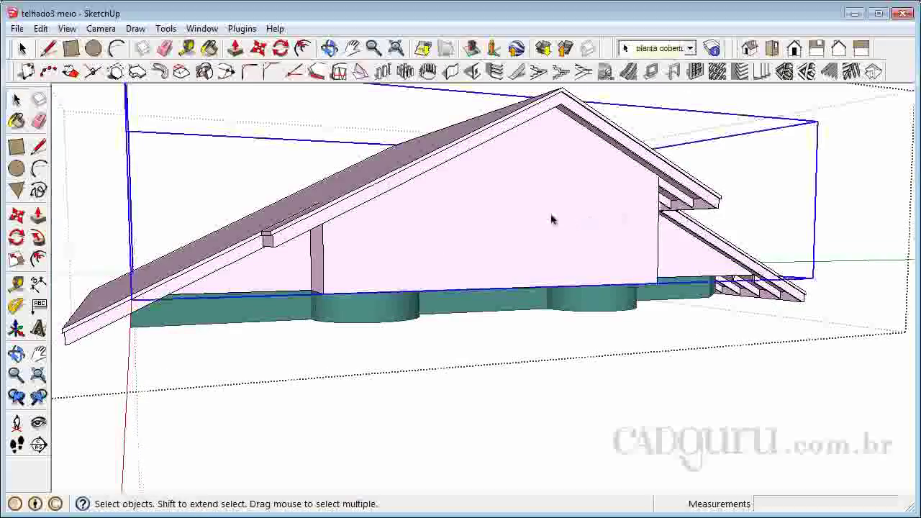
{"action": "scroll", "coordinate": [574, 210], "scroll_direction": "up", "scroll_amount": 3}
{"action": "scroll", "coordinate": [566, 310], "scroll_direction": "down", "scroll_amount": 2}
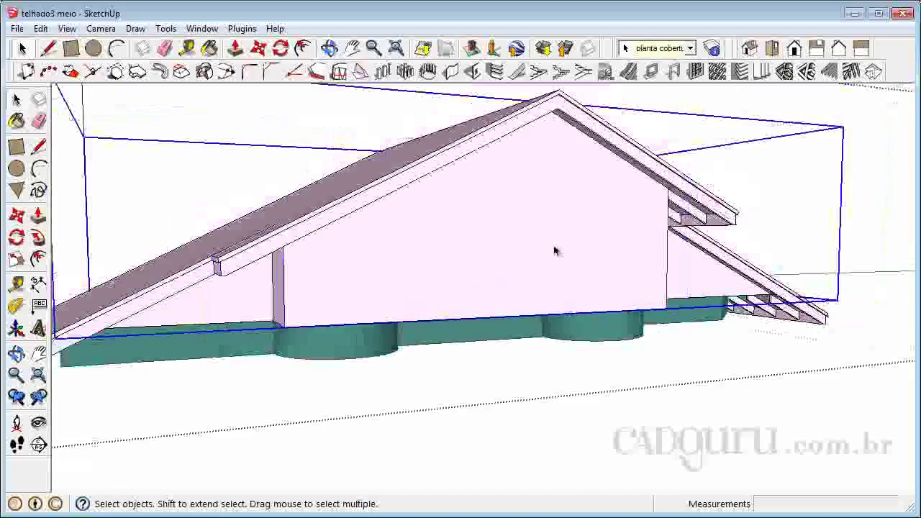
{"action": "left_click", "coordinate": [507, 130]}
{"action": "left_click", "coordinate": [481, 139]}
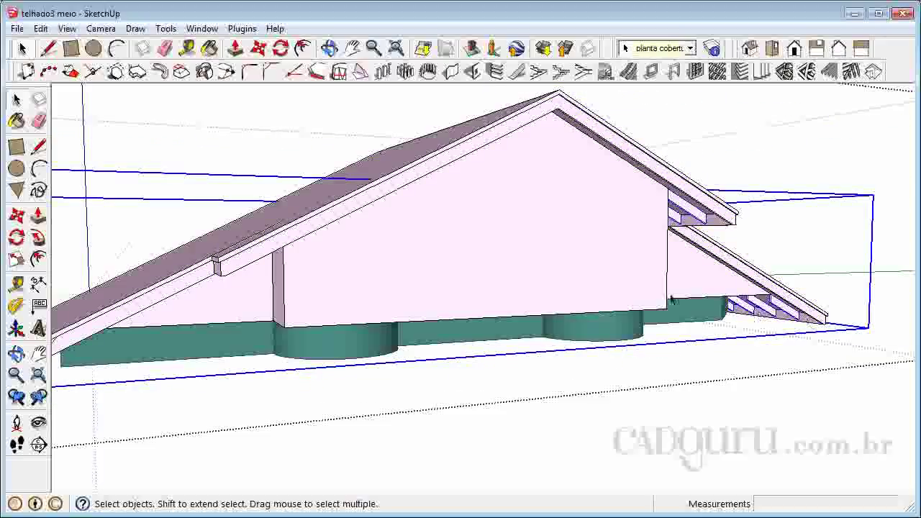
{"action": "scroll", "coordinate": [819, 244], "scroll_direction": "down", "scroll_amount": 3}
{"action": "left_click", "coordinate": [868, 223]}
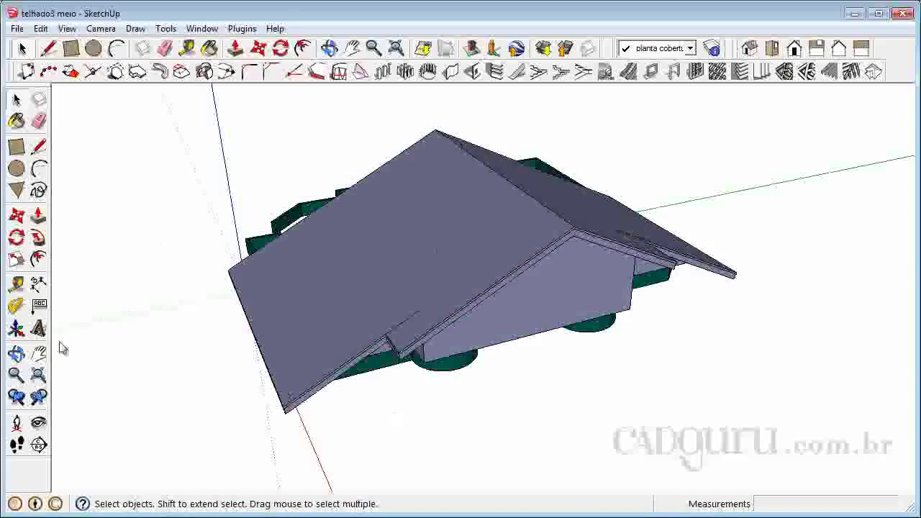
View the roof from the other side and review the layer list, keeping the current active layer.
{"action": "left_click", "coordinate": [16, 353]}
{"action": "left_click_drag", "start_coordinate": [144, 352], "coordinate": [309, 343]}
{"action": "right_click", "coordinate": [304, 339]}
{"action": "left_click", "coordinate": [333, 350]}
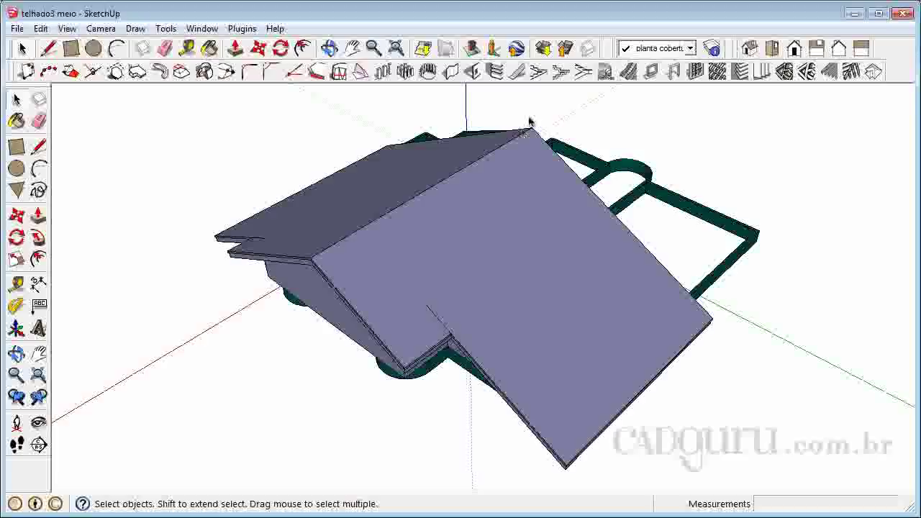
{"action": "left_click", "coordinate": [690, 48]}
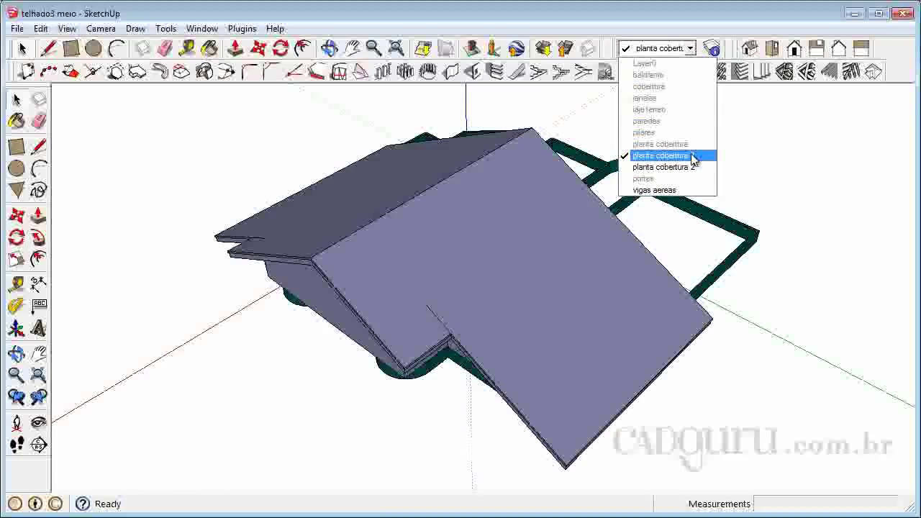
{"action": "left_click", "coordinate": [246, 318]}
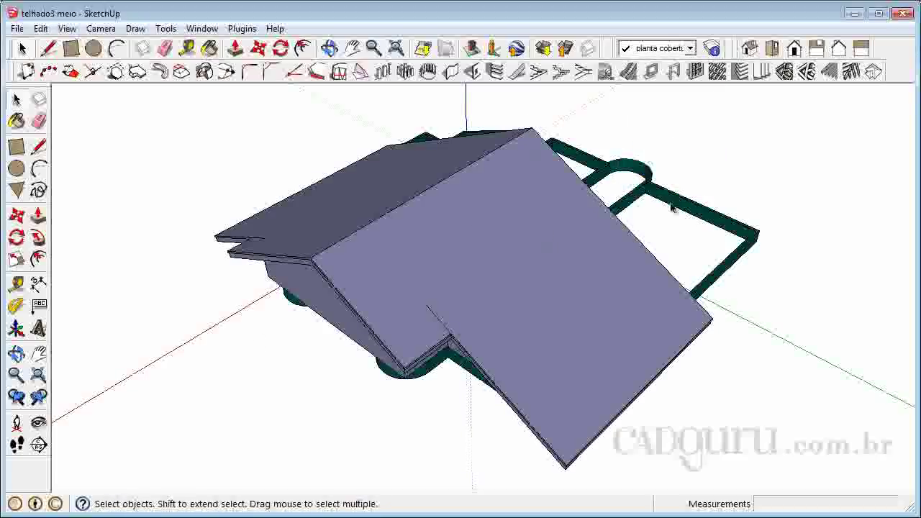
Open the roof group, try deleting its gable walls, and undo the deletion.
{"action": "left_click", "coordinate": [17, 353]}
{"action": "left_click_drag", "start_coordinate": [133, 374], "coordinate": [529, 283]}
{"action": "key", "text": "space"}
{"action": "left_click", "coordinate": [463, 286]}
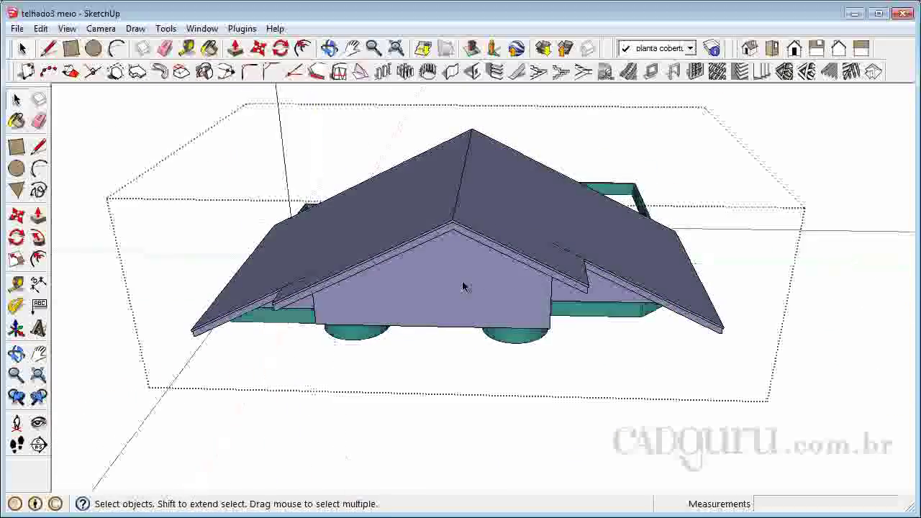
{"action": "left_click", "coordinate": [467, 293]}
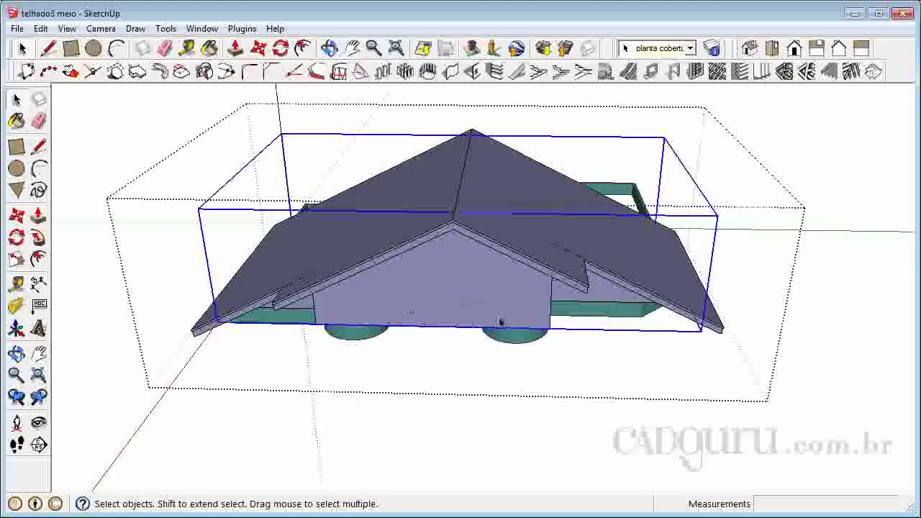
{"action": "left_click", "coordinate": [17, 357]}
{"action": "left_click_drag", "start_coordinate": [286, 354], "coordinate": [412, 279]}
{"action": "right_click", "coordinate": [483, 273]}
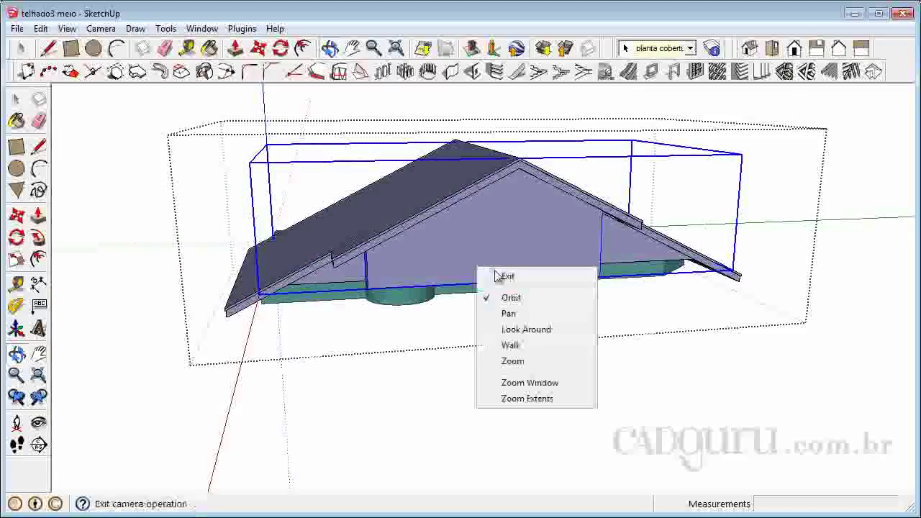
{"action": "key", "text": "space"}
{"action": "key", "text": "Delete"}
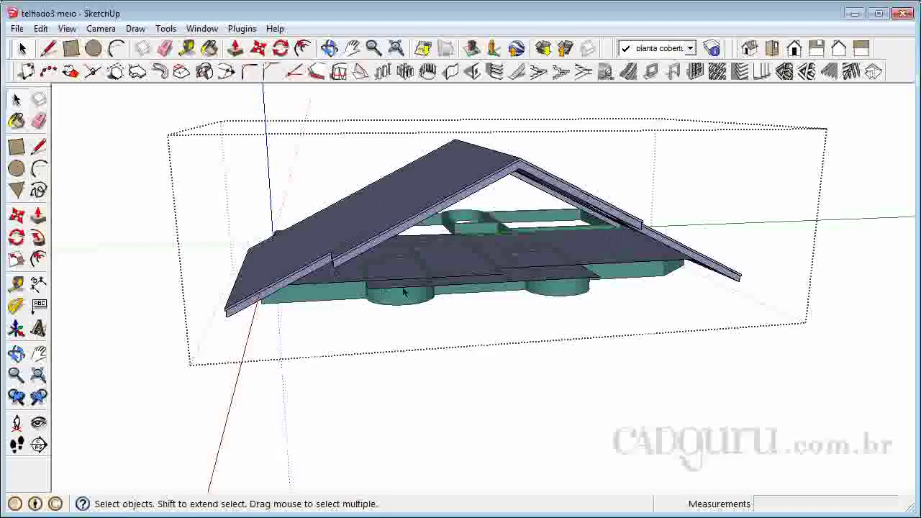
{"action": "left_click", "coordinate": [41, 29]}
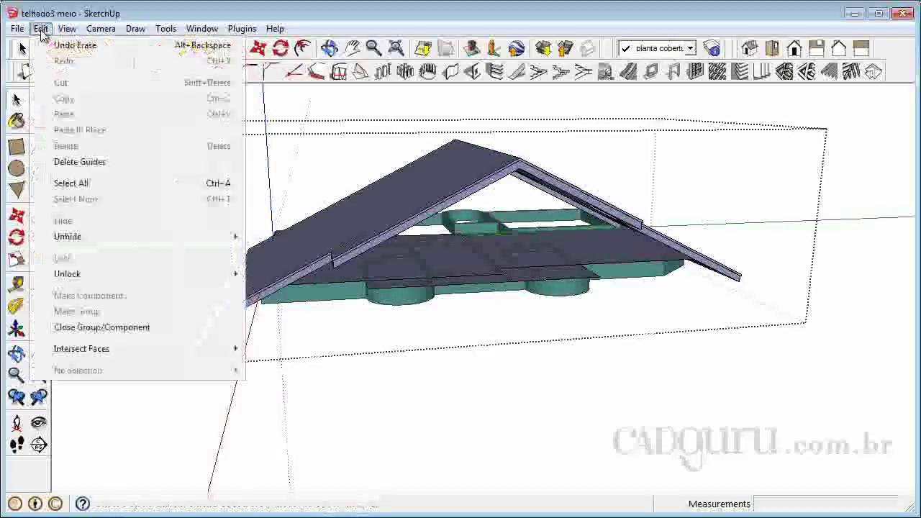
{"action": "left_click", "coordinate": [54, 46]}
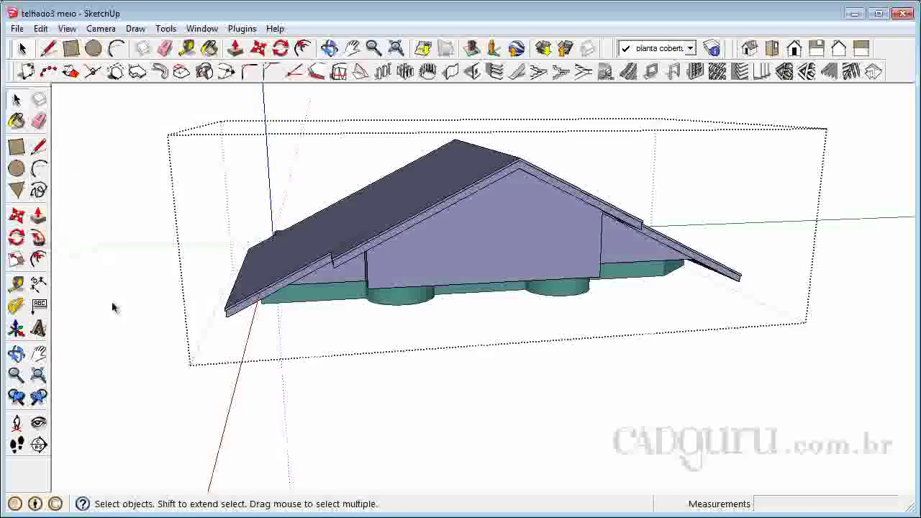
Try deleting the rafters under the roof's eaves, and undo the deletion.
{"action": "left_click", "coordinate": [264, 290]}
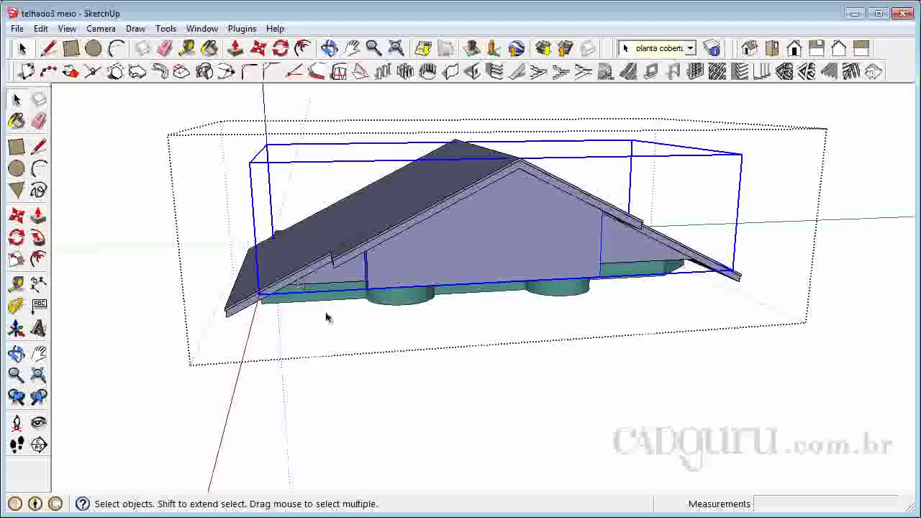
{"action": "left_click", "coordinate": [16, 353]}
{"action": "left_click_drag", "start_coordinate": [240, 329], "coordinate": [186, 224]}
{"action": "scroll", "coordinate": [202, 252], "scroll_direction": "up", "scroll_amount": 5}
{"action": "right_click", "coordinate": [220, 288]}
{"action": "left_click", "coordinate": [234, 293]}
{"action": "left_click", "coordinate": [216, 256]}
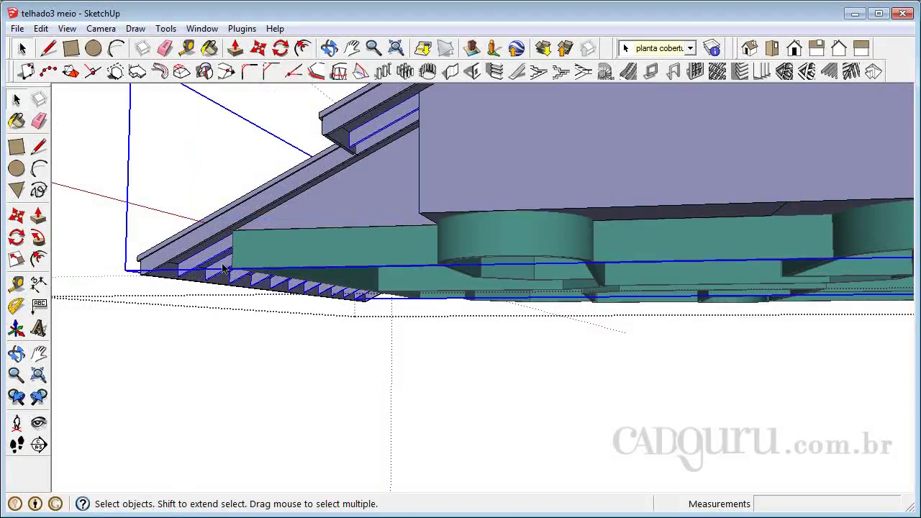
{"action": "key", "text": "Delete"}
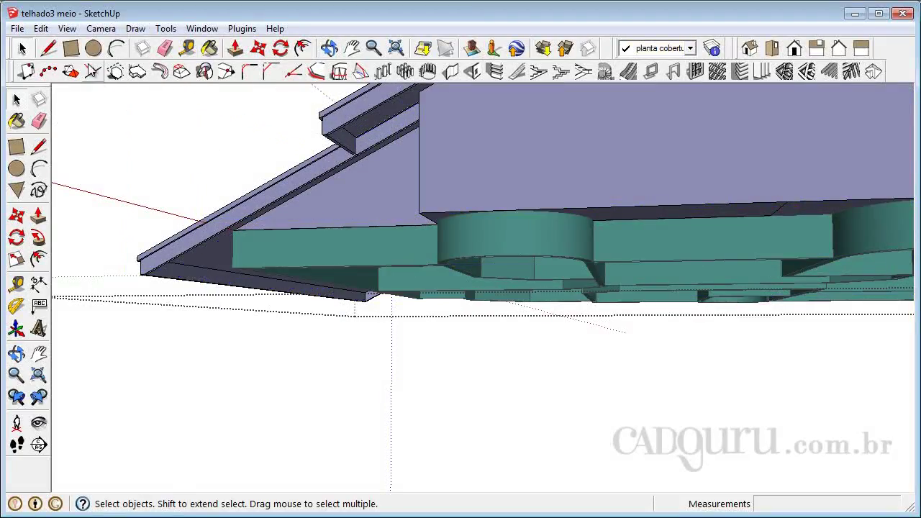
{"action": "left_click", "coordinate": [41, 28]}
{"action": "left_click", "coordinate": [50, 43]}
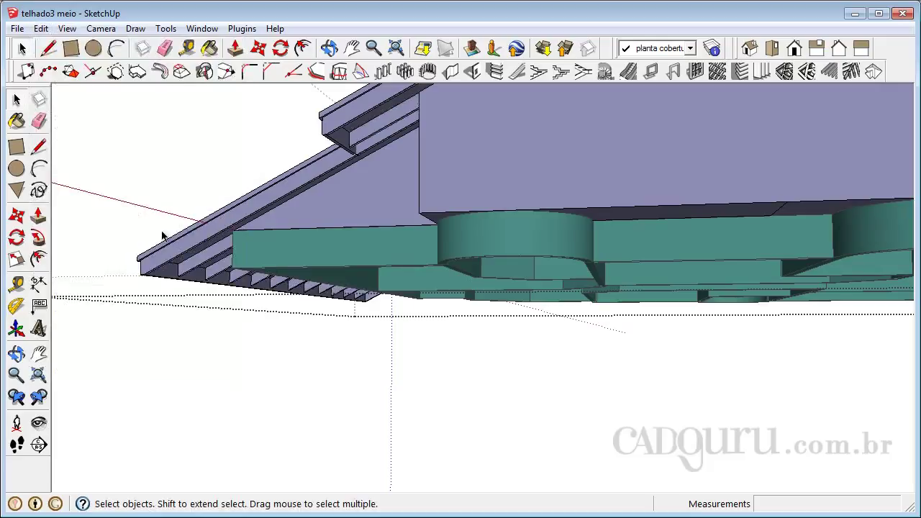
Try deleting the fascia boards along the roof's edges, and undo the deletion.
{"action": "left_click", "coordinate": [179, 251]}
{"action": "key", "text": "Delete"}
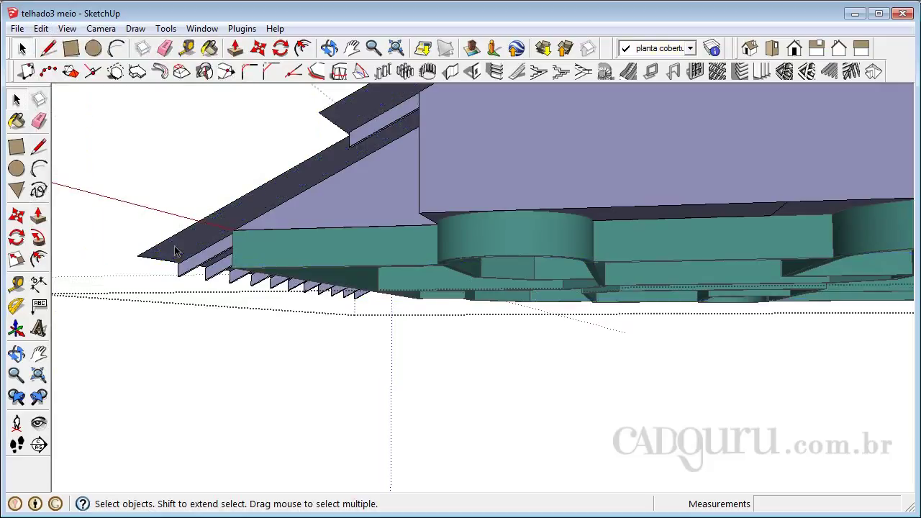
{"action": "left_click", "coordinate": [66, 29]}
{"action": "left_click", "coordinate": [61, 41]}
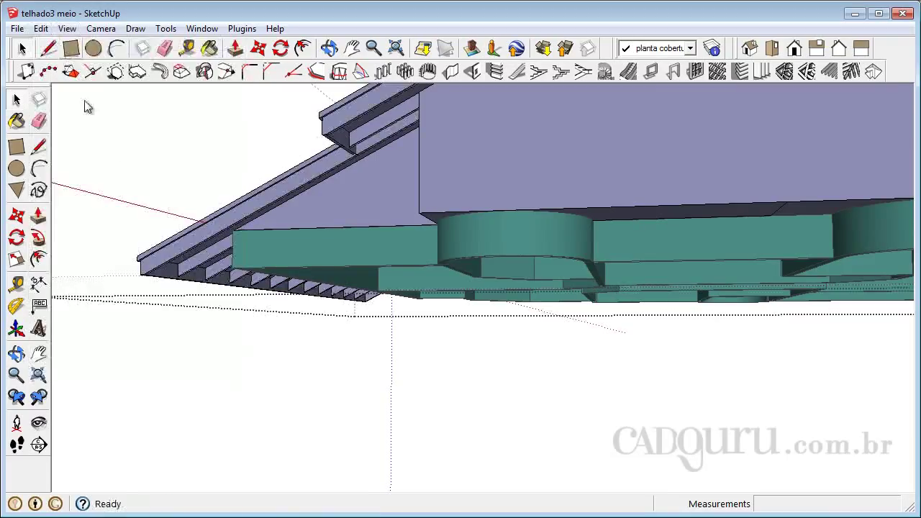
Try deleting the roof's top covering surfaces, and undo the deletion.
{"action": "left_click", "coordinate": [17, 354]}
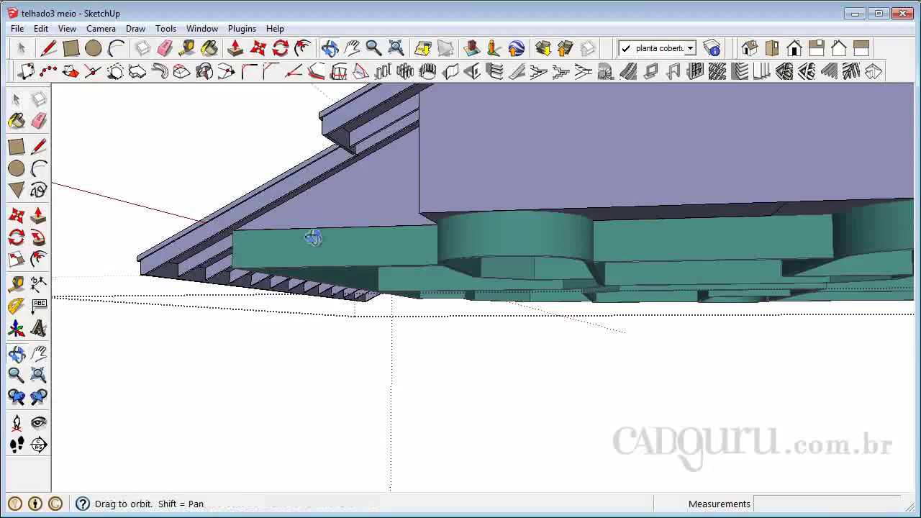
{"action": "left_click_drag", "start_coordinate": [319, 206], "coordinate": [290, 366]}
{"action": "key", "text": "space"}
{"action": "left_click", "coordinate": [318, 343]}
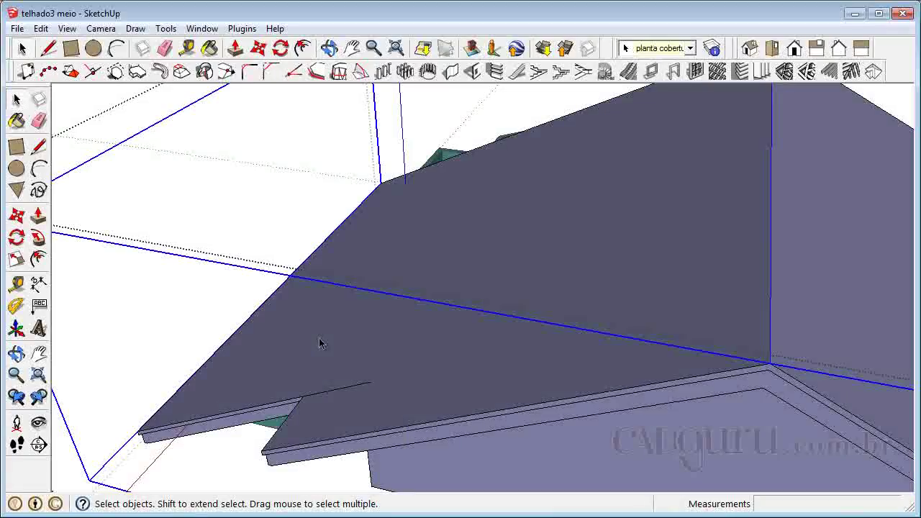
{"action": "left_click", "coordinate": [49, 30]}
{"action": "left_click", "coordinate": [389, 249]}
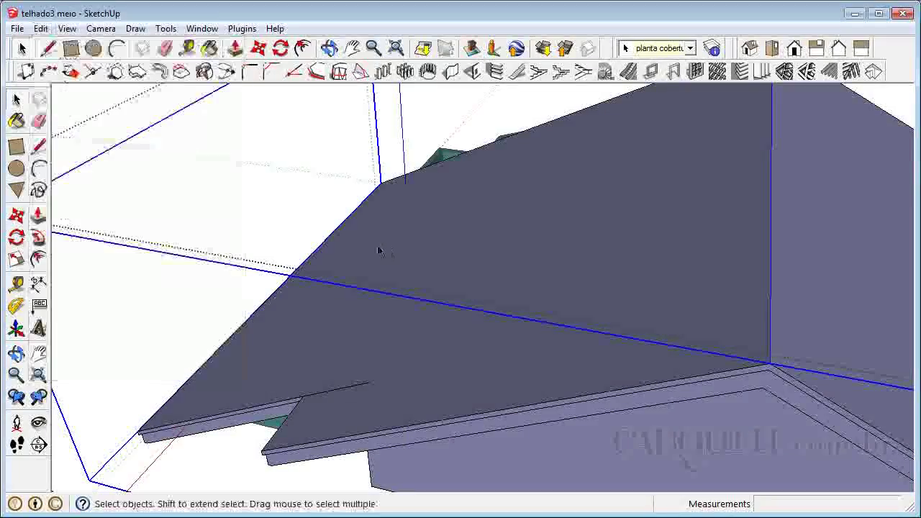
{"action": "key", "text": "Delete"}
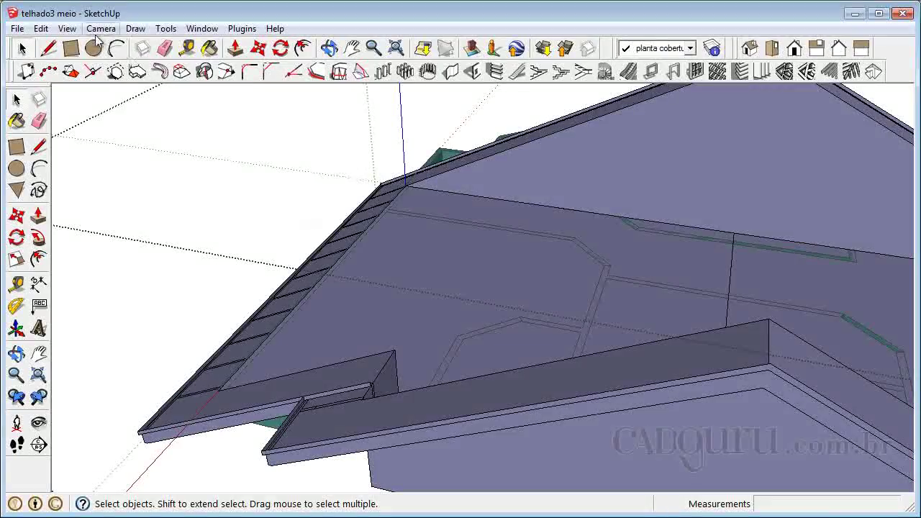
{"action": "left_click", "coordinate": [43, 31]}
{"action": "left_click", "coordinate": [67, 28]}
{"action": "left_click", "coordinate": [43, 30]}
{"action": "left_click", "coordinate": [75, 44]}
Close the roof group and inspect the complete roof from several sides, including the gable end and stepped eaves.
{"action": "scroll", "coordinate": [220, 181], "scroll_direction": "down", "scroll_amount": 5}
{"action": "scroll", "coordinate": [213, 169], "scroll_direction": "down", "scroll_amount": 2}
{"action": "left_click", "coordinate": [216, 370]}
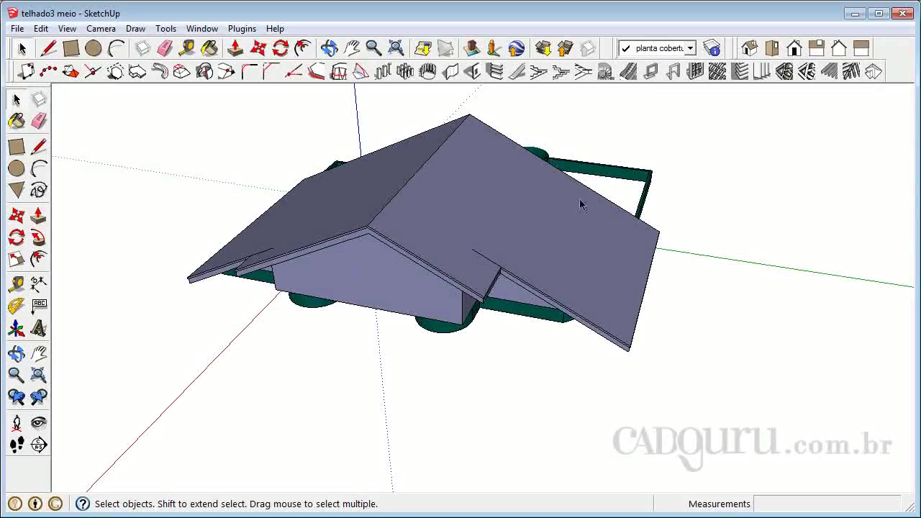
{"action": "middle_click_drag", "start_coordinate": [586, 232], "coordinate": [767, 384]}
{"action": "middle_click_drag", "start_coordinate": [859, 305], "coordinate": [580, 278]}
{"action": "middle_click_drag", "start_coordinate": [579, 174], "coordinate": [458, 174]}
{"action": "middle_click_drag", "start_coordinate": [227, 198], "coordinate": [733, 169]}
{"action": "left_click_drag", "start_coordinate": [355, 226], "coordinate": [518, 256]}
{"action": "left_click_drag", "start_coordinate": [687, 240], "coordinate": [434, 308]}
{"action": "left_click_drag", "start_coordinate": [424, 207], "coordinate": [421, 231]}
{"action": "left_click_drag", "start_coordinate": [381, 280], "coordinate": [361, 170]}
{"action": "left_click_drag", "start_coordinate": [349, 242], "coordinate": [401, 148]}
{"action": "scroll", "coordinate": [533, 264], "scroll_direction": "up", "scroll_amount": 3}
{"action": "left_click_drag", "start_coordinate": [504, 271], "coordinate": [304, 263]}
{"action": "left_click_drag", "start_coordinate": [280, 195], "coordinate": [276, 200]}
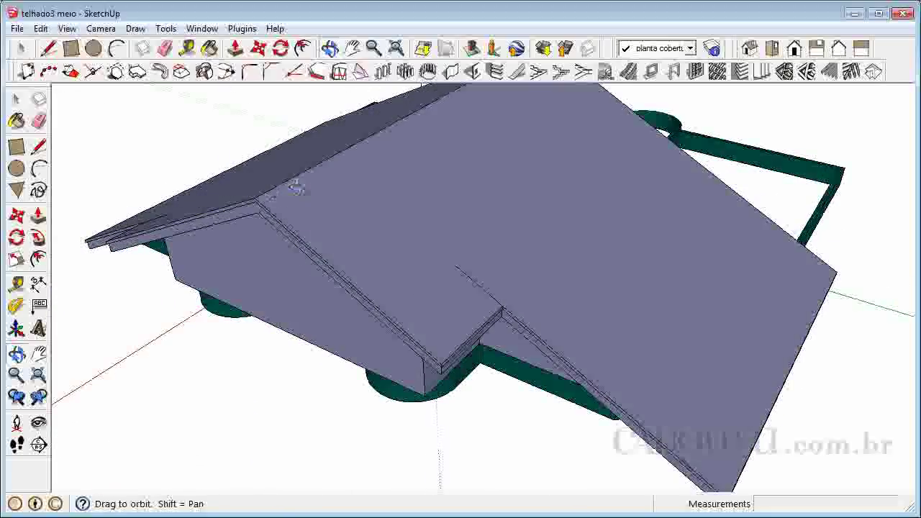
{"action": "left_click_drag", "start_coordinate": [432, 252], "coordinate": [372, 238]}
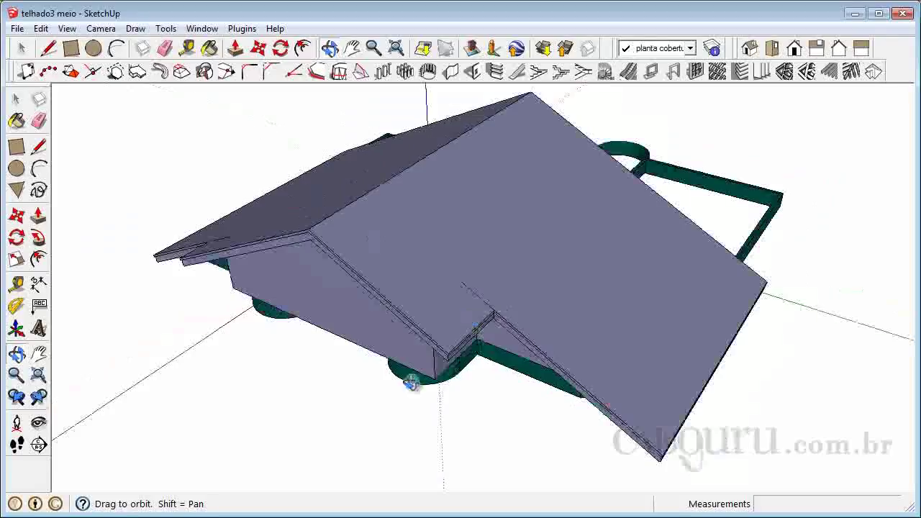